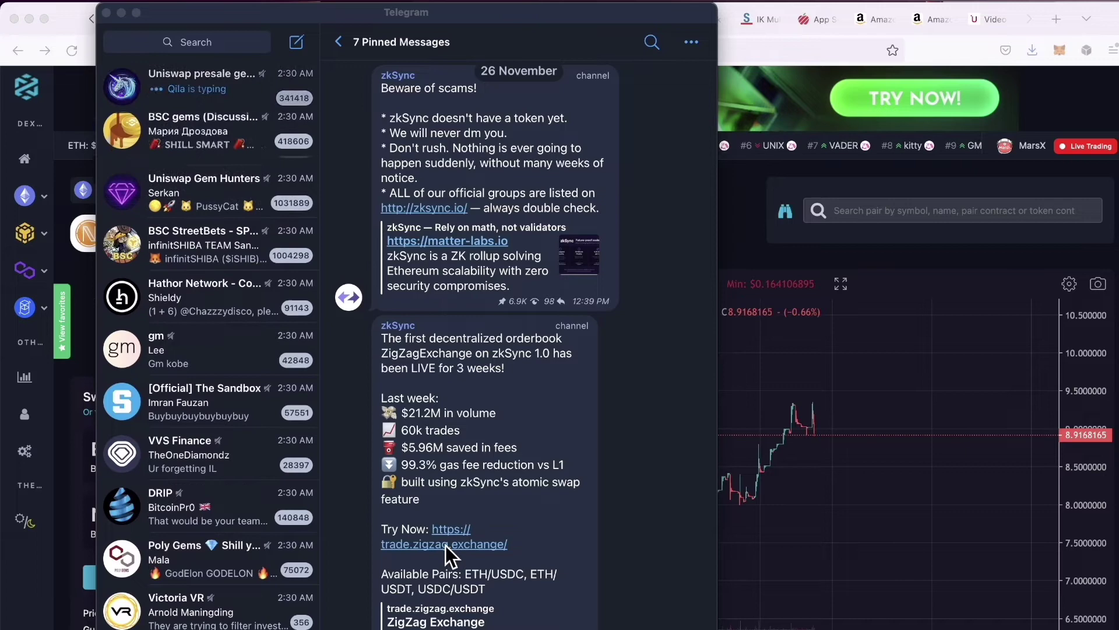
# - Bring the browser window in front of Telegram
pyautogui.click(757, 37)
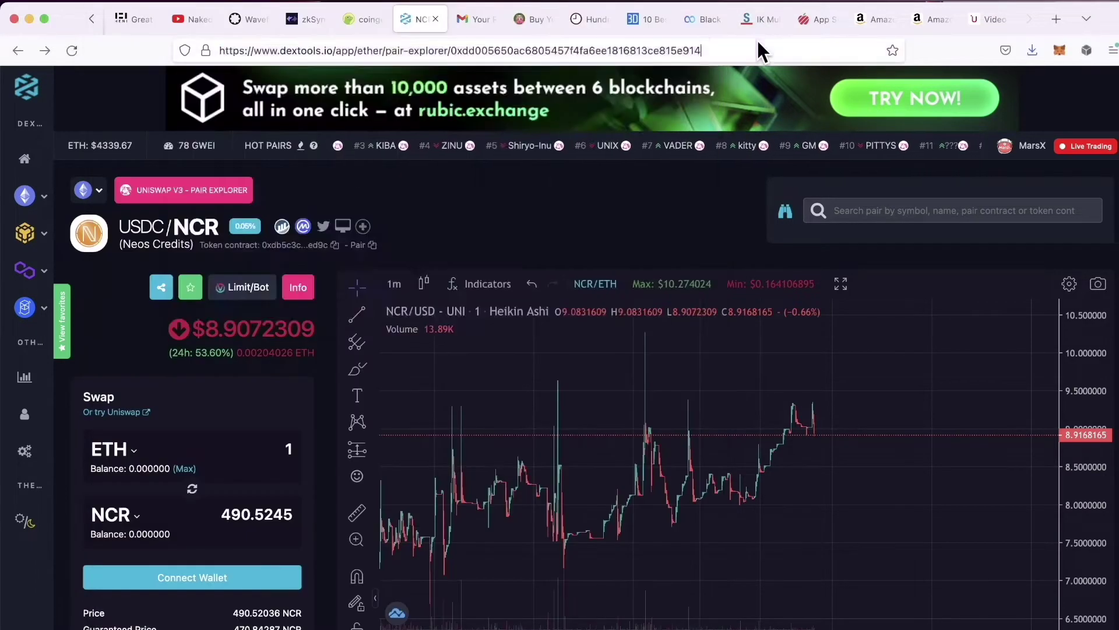
pyautogui.click(757, 38)
pyautogui.scroll(2, 172, 17)
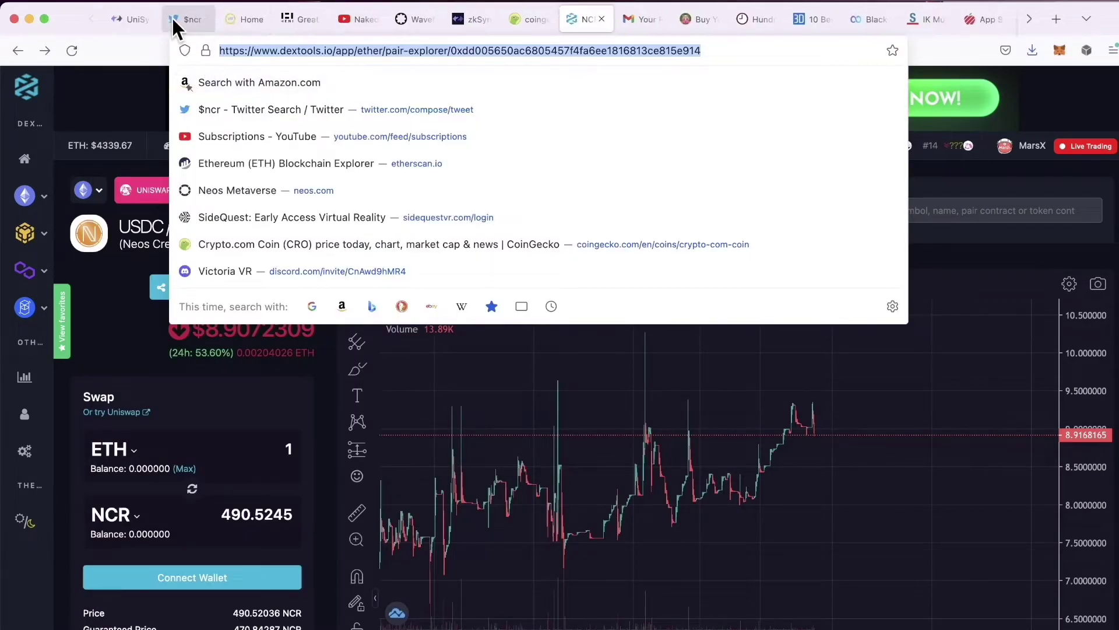
# - Clear the $ncr Twitter search and go to the zkSync profile page
pyautogui.click(187, 18)
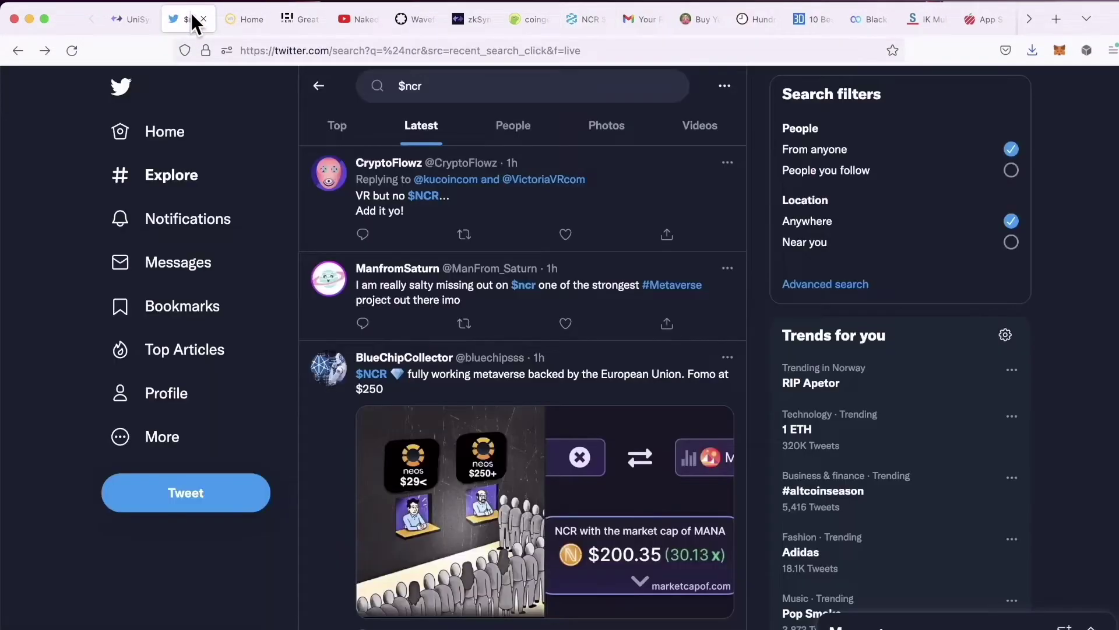
pyautogui.click(415, 88)
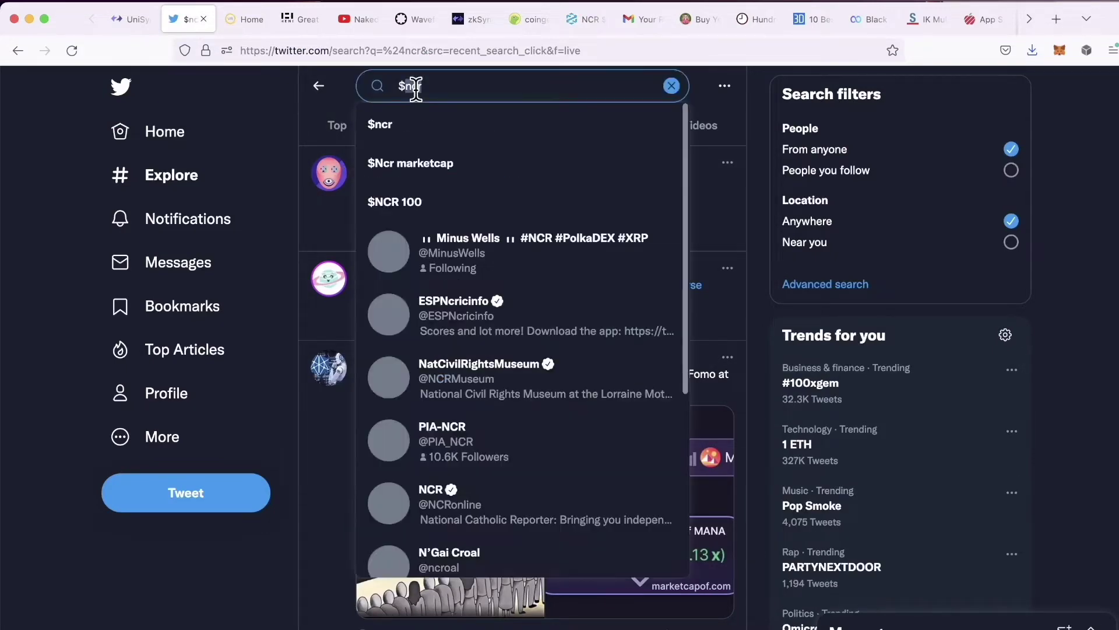
pyautogui.press('BackSpace')
pyautogui.press('BackSpace')
pyautogui.press('BackSpace')
pyautogui.press('BackSpace')
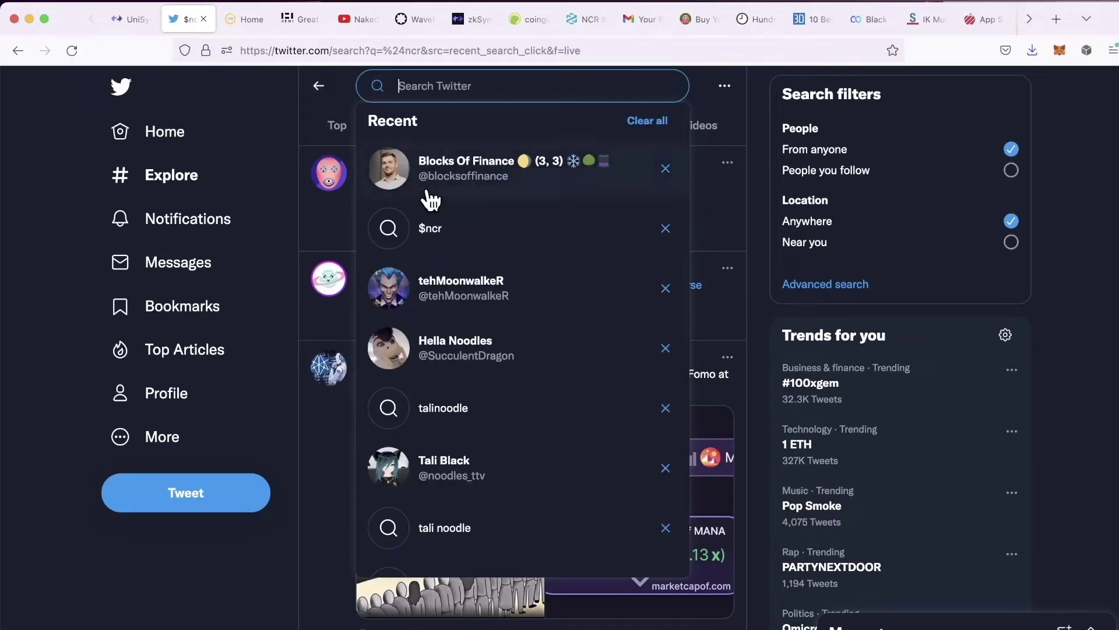
pyautogui.scroll(-8, 464, 320)
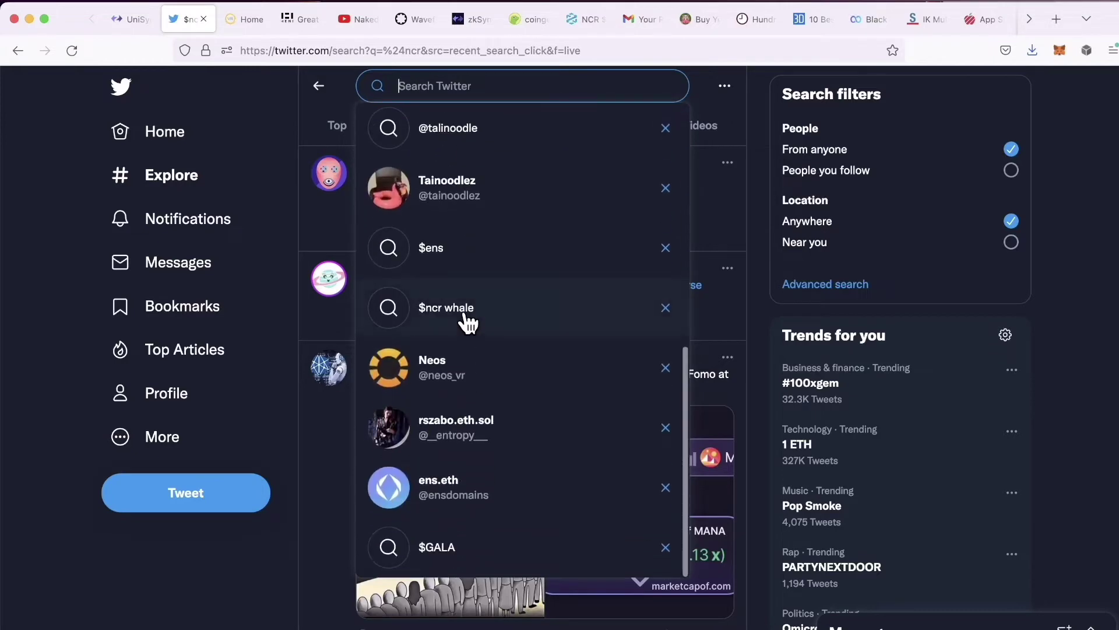
pyautogui.scroll(8, 465, 320)
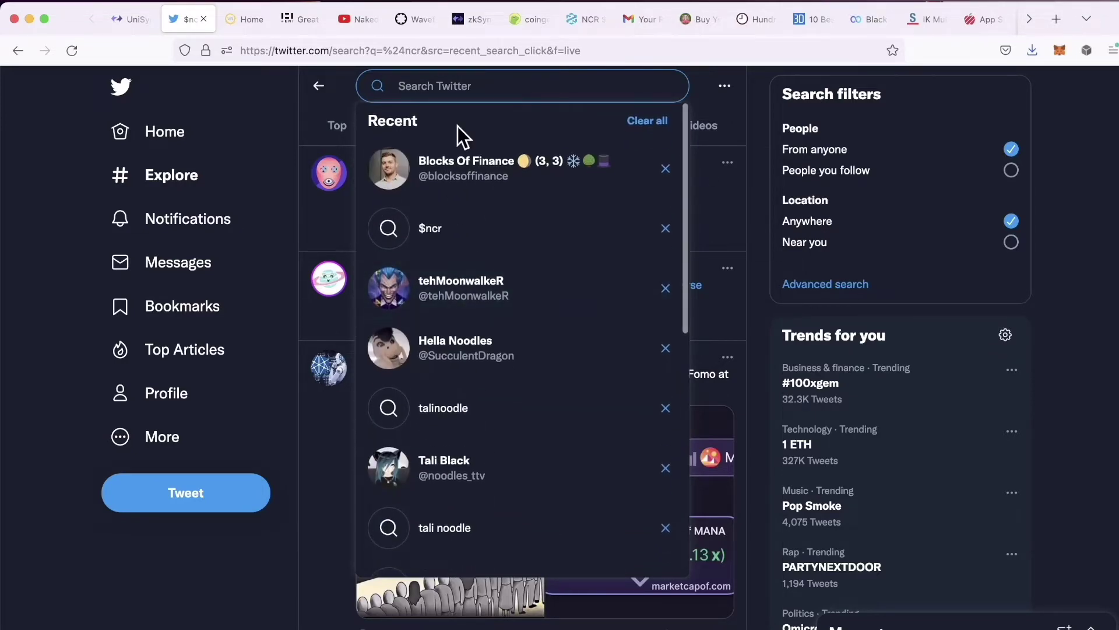
pyautogui.press('super+Left')
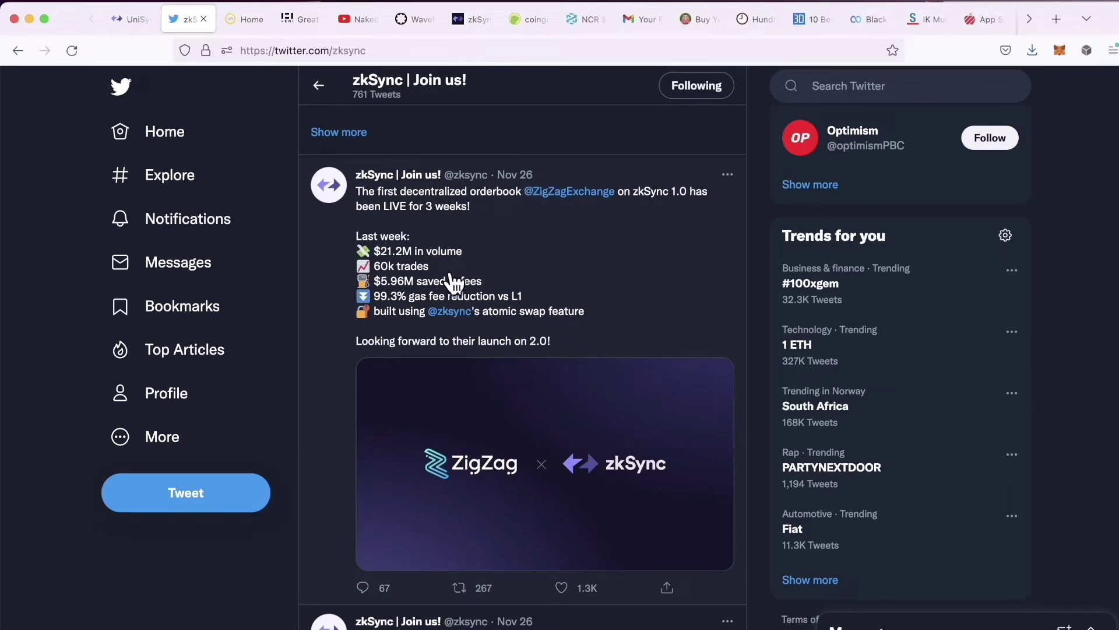
# - Open the trade.zigzag.exchange link from zkSync's pinned Telegram messages
pyautogui.moveTo(2, 269)
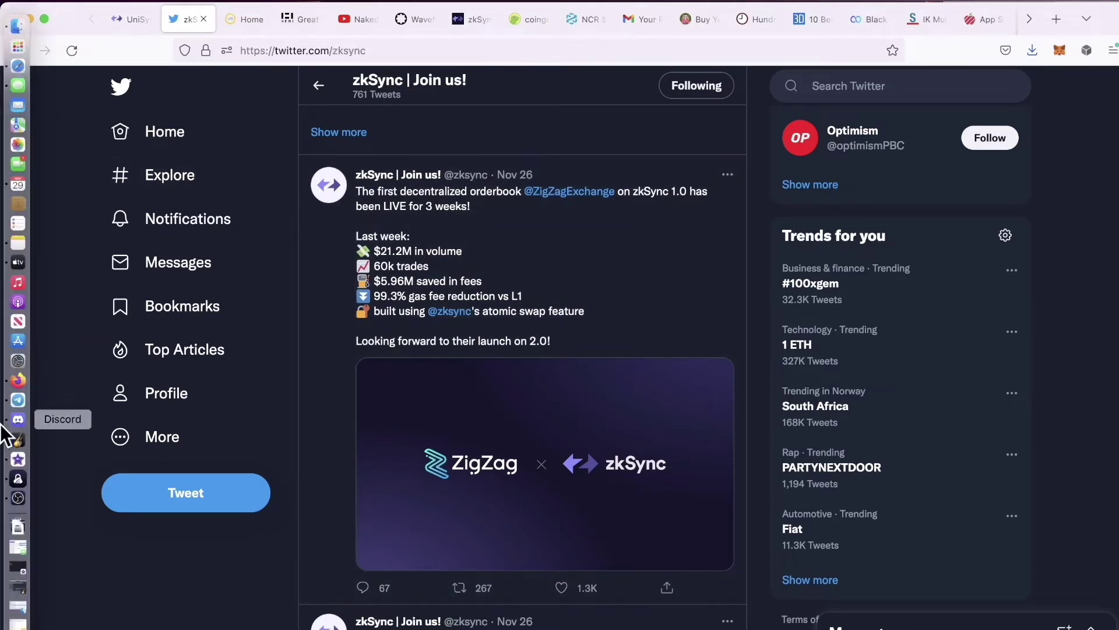
pyautogui.click(18, 401)
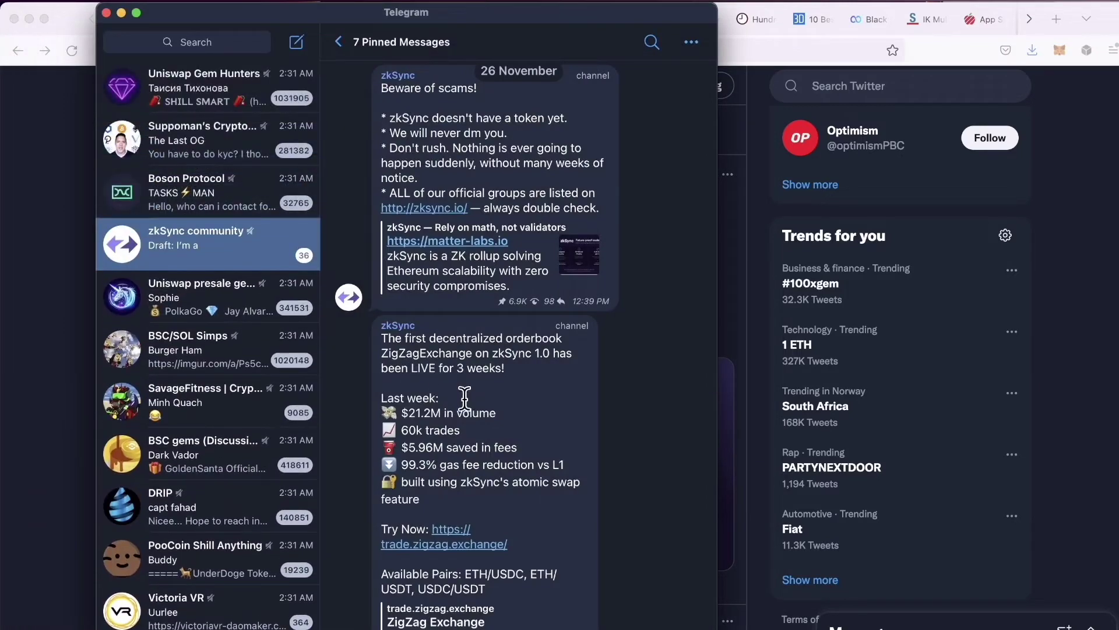
pyautogui.click(443, 544)
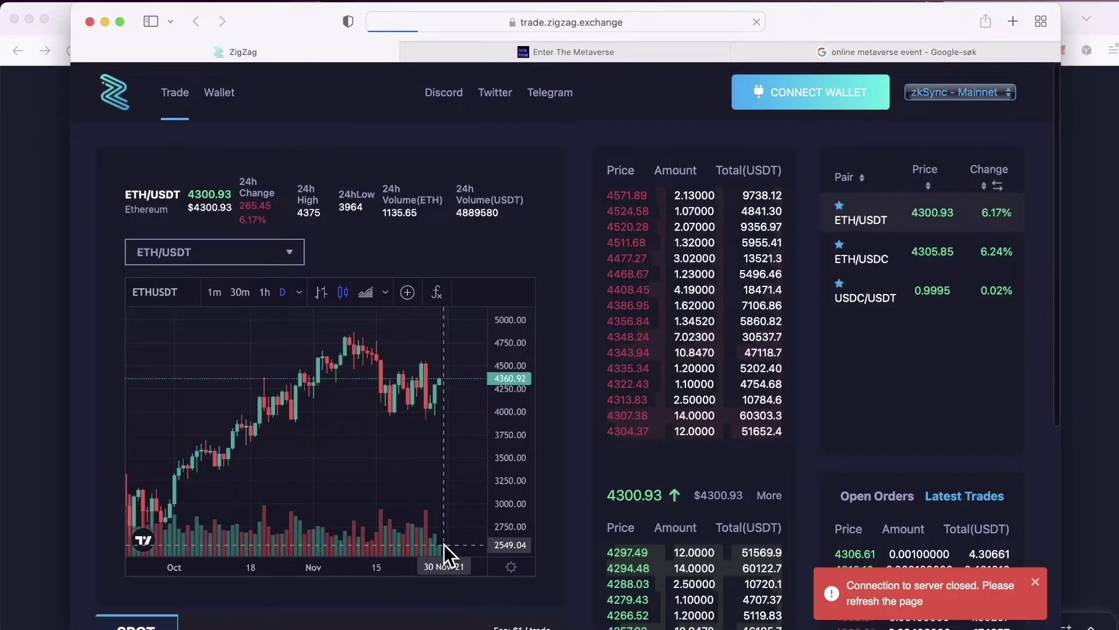
pyautogui.moveTo(785, 42)
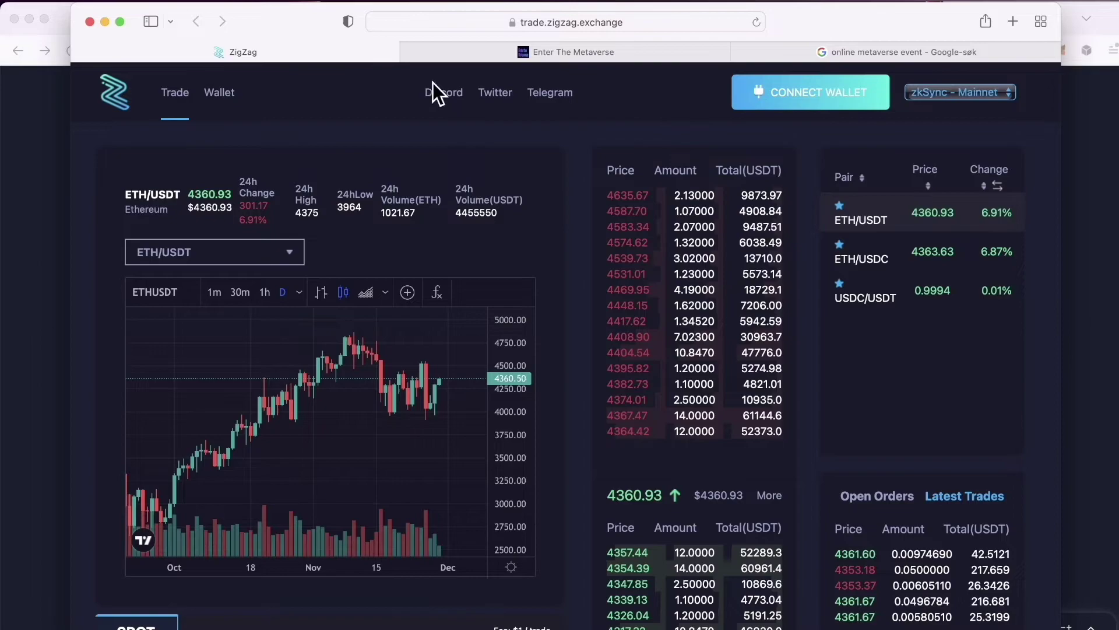
# - Close the separate ZigZag window, copy the trade link, and bring Telegram back up
pyautogui.click(87, 21)
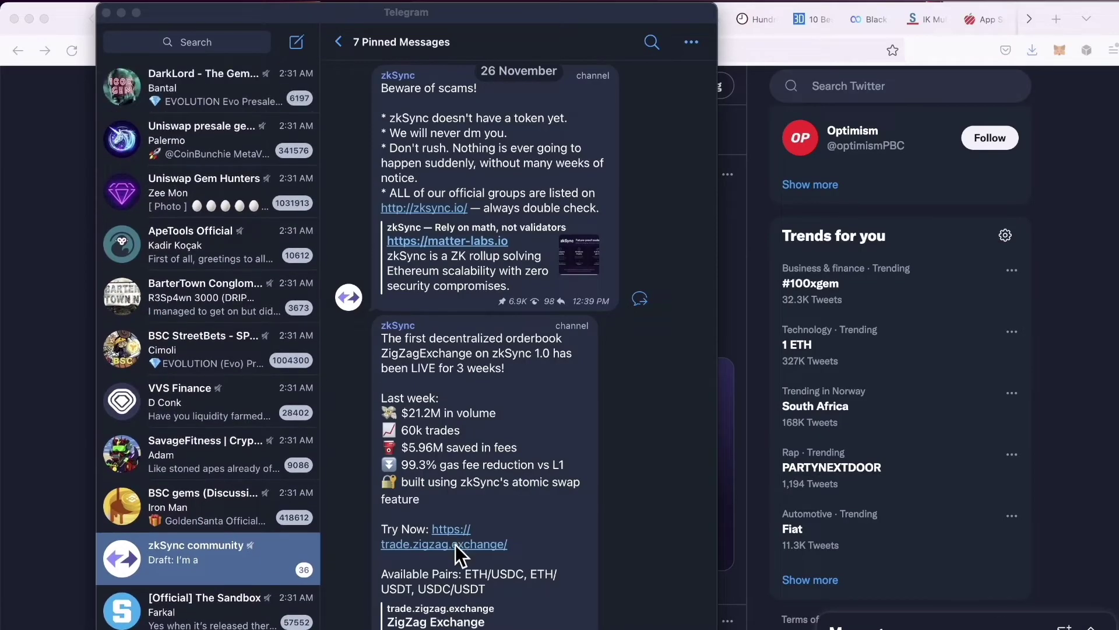
pyautogui.rightClick(456, 544)
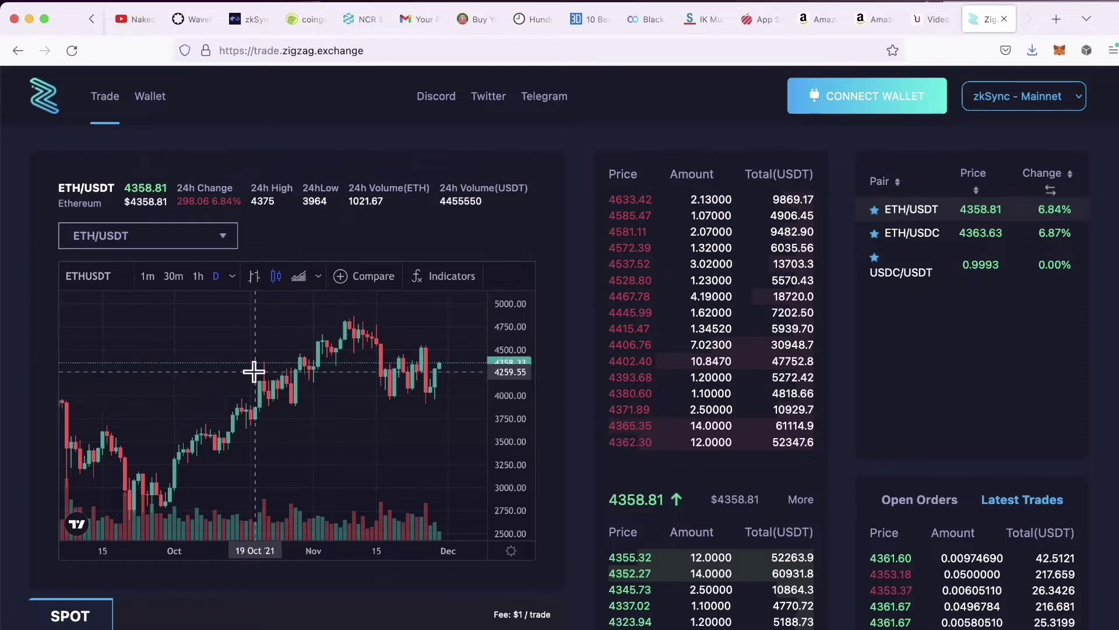
pyautogui.moveTo(2, 376)
pyautogui.click(18, 400)
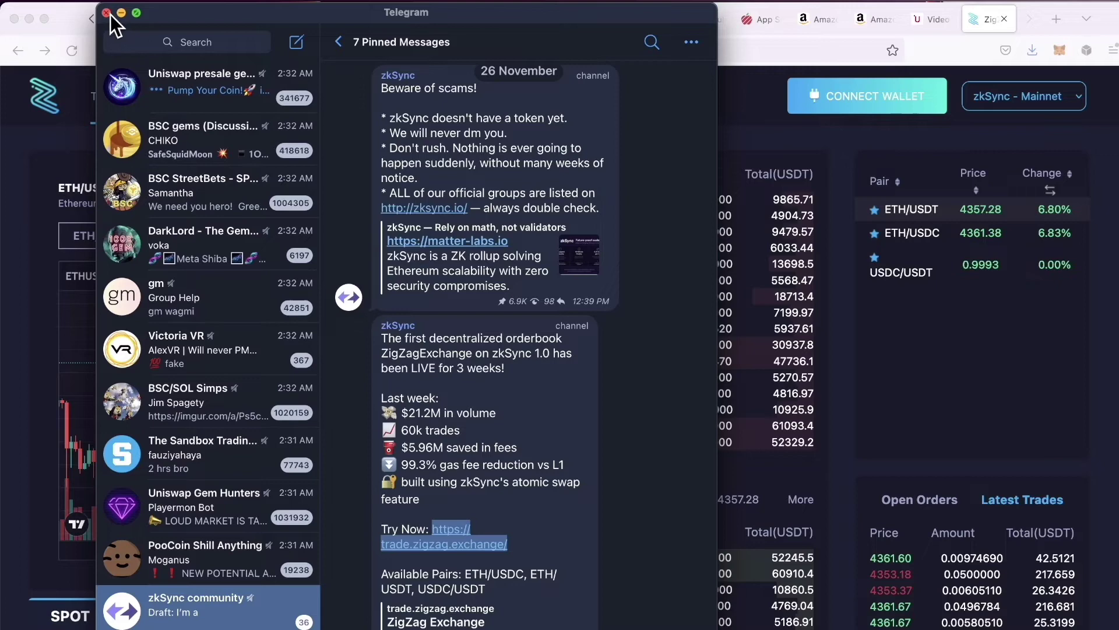
# - Minimize Telegram and view the 489.73 USDC L2 balance in the zkSync Wallet tab
pyautogui.click(121, 13)
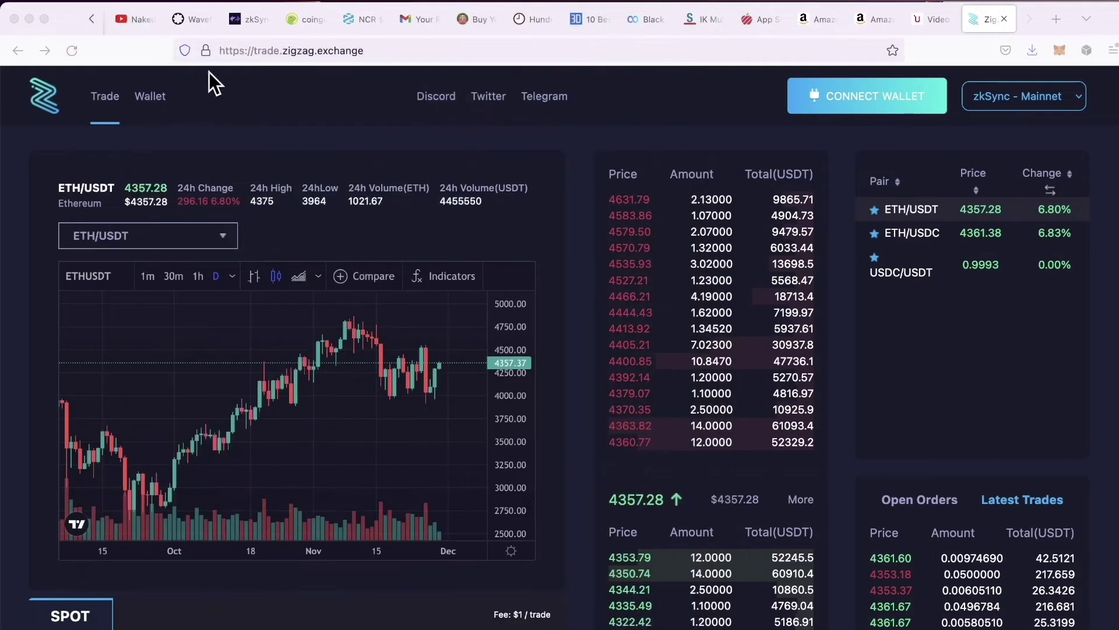
pyautogui.click(253, 24)
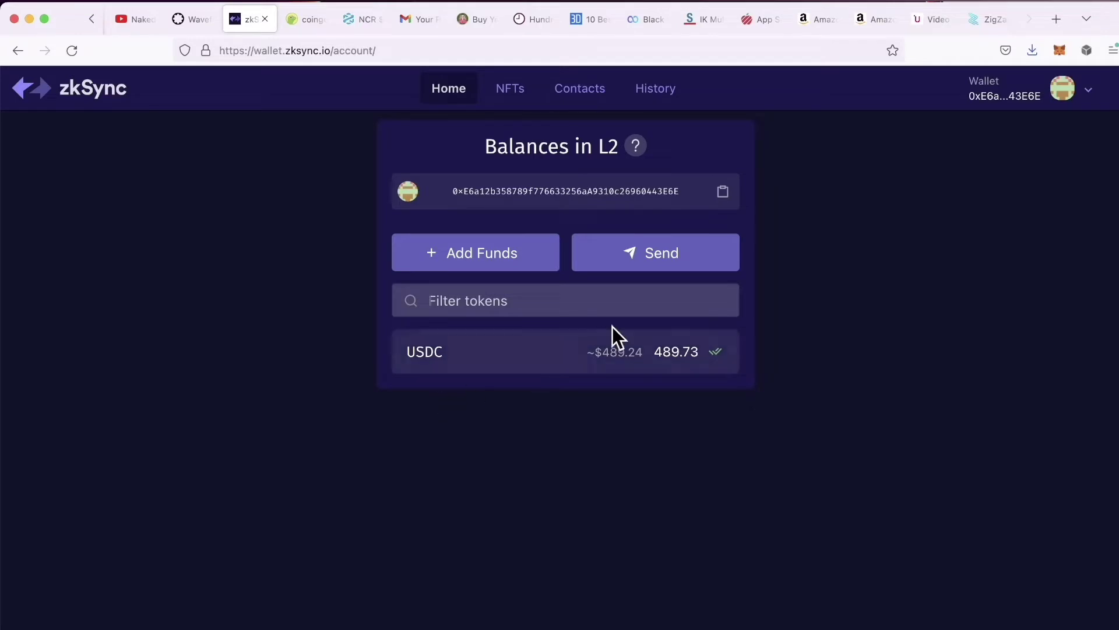
pyautogui.moveTo(3, 450)
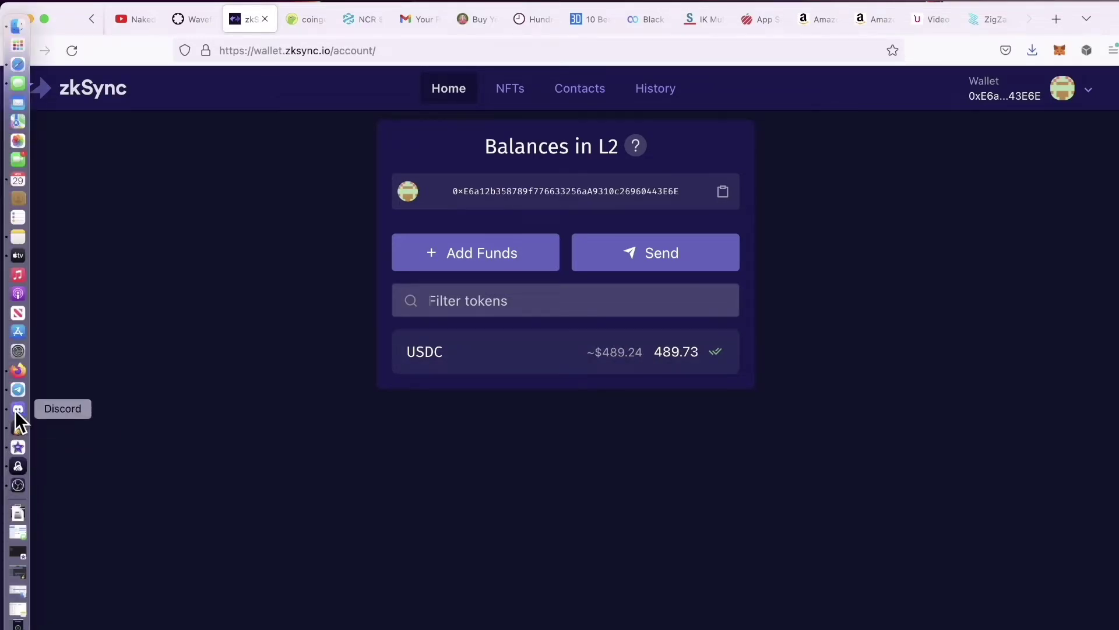
# - Read the zkSync Discord -support channel's answers on ZigZag gas fees and L2 deposits
pyautogui.click(17, 410)
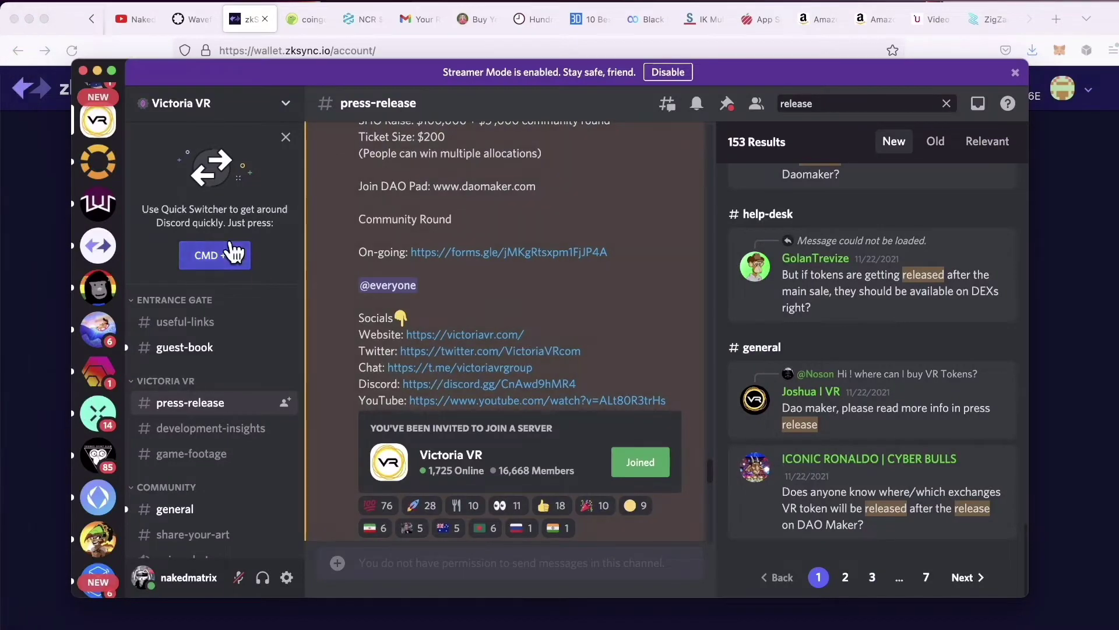
pyautogui.click(98, 245)
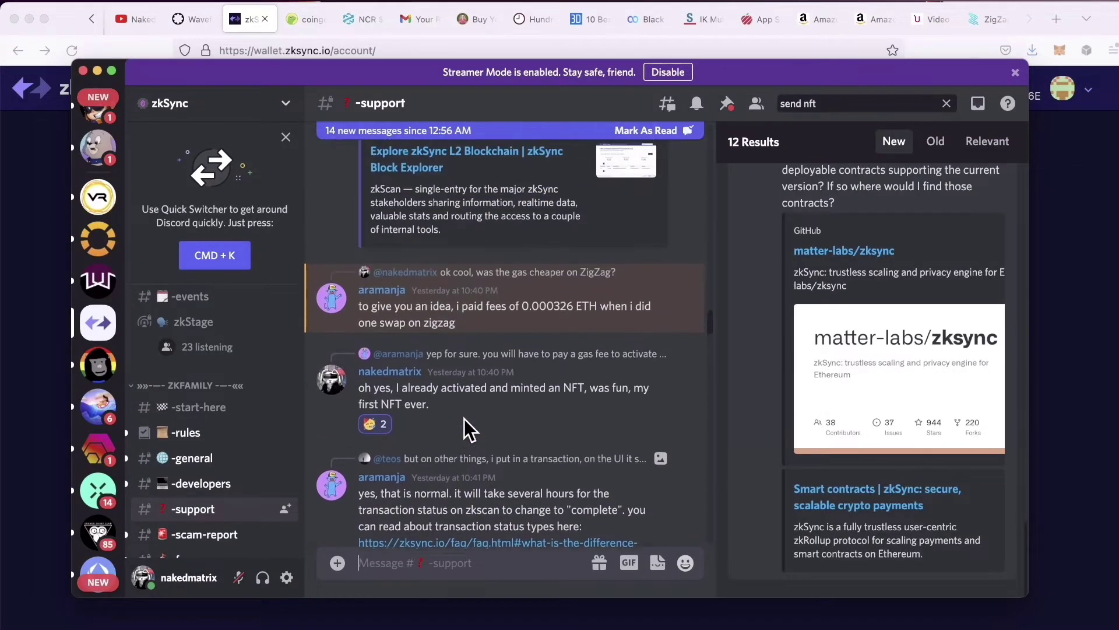
pyautogui.scroll(12, 469, 430)
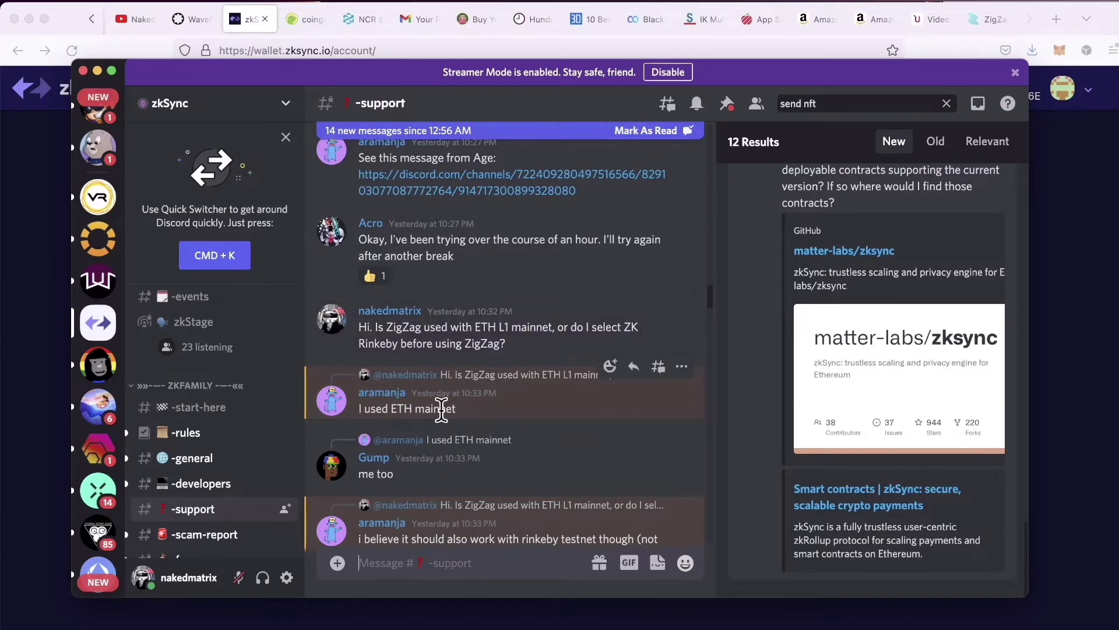
pyautogui.scroll(-3, 441, 409)
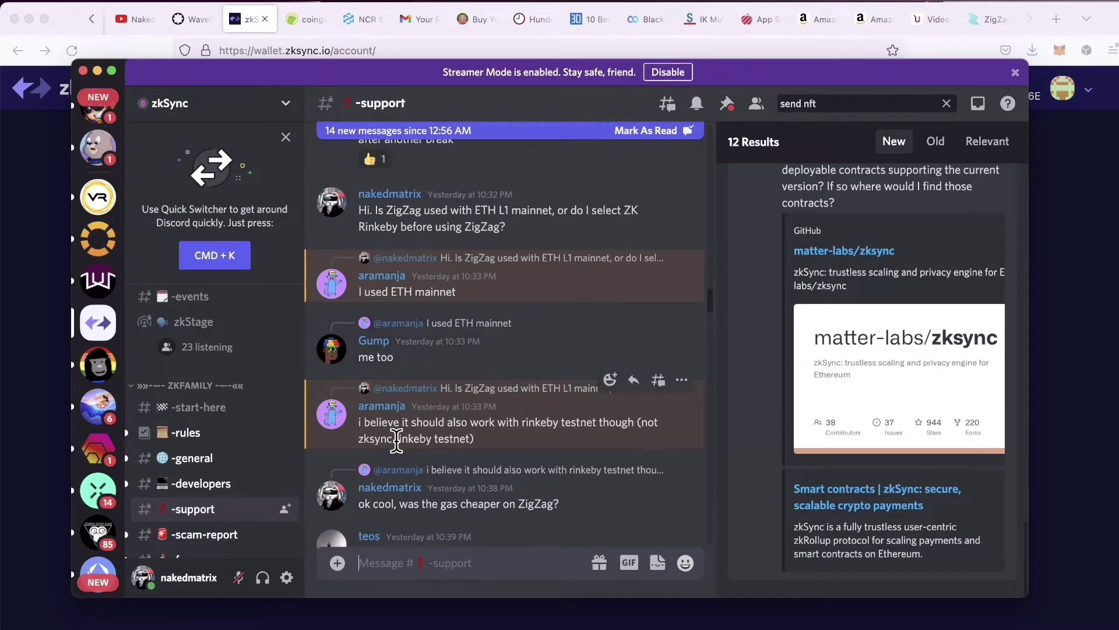
pyautogui.scroll(-2, 397, 441)
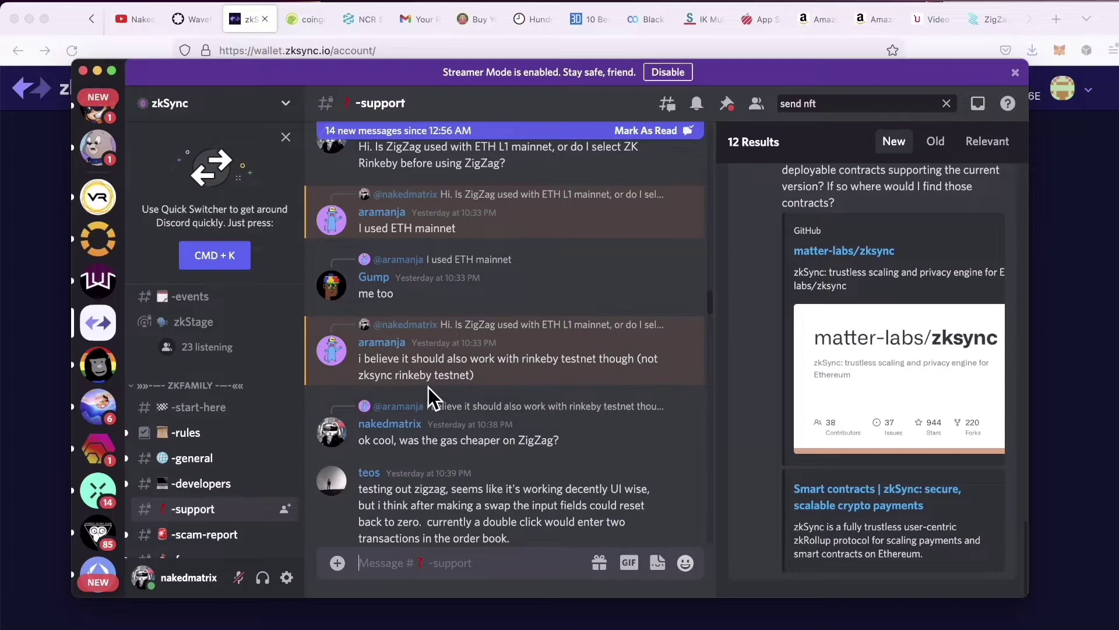
pyautogui.scroll(-3, 443, 422)
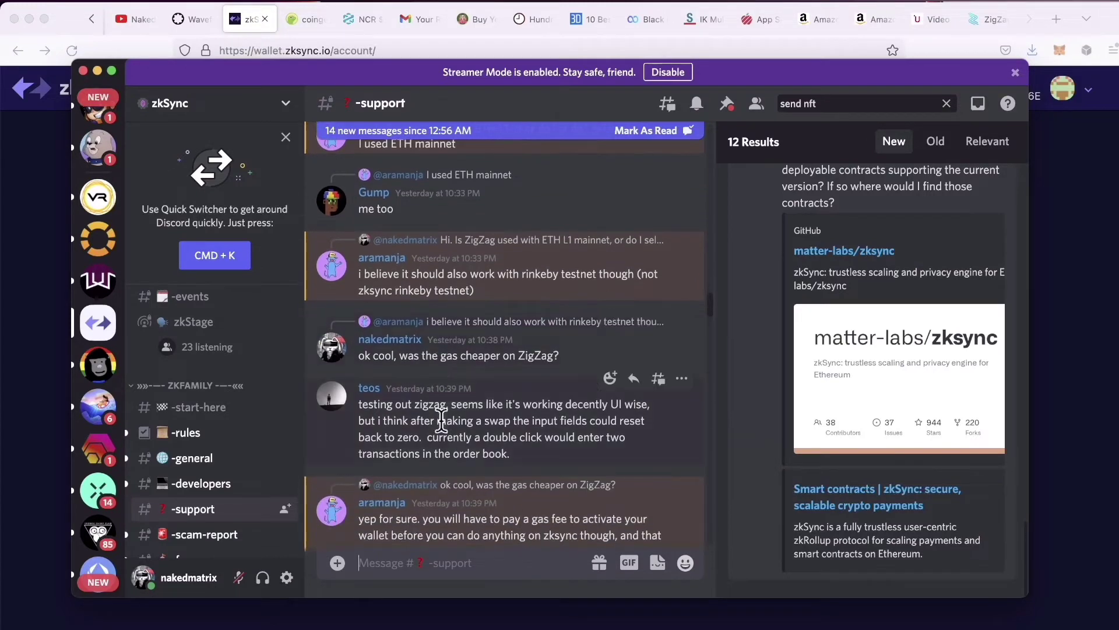
pyautogui.scroll(-3, 441, 501)
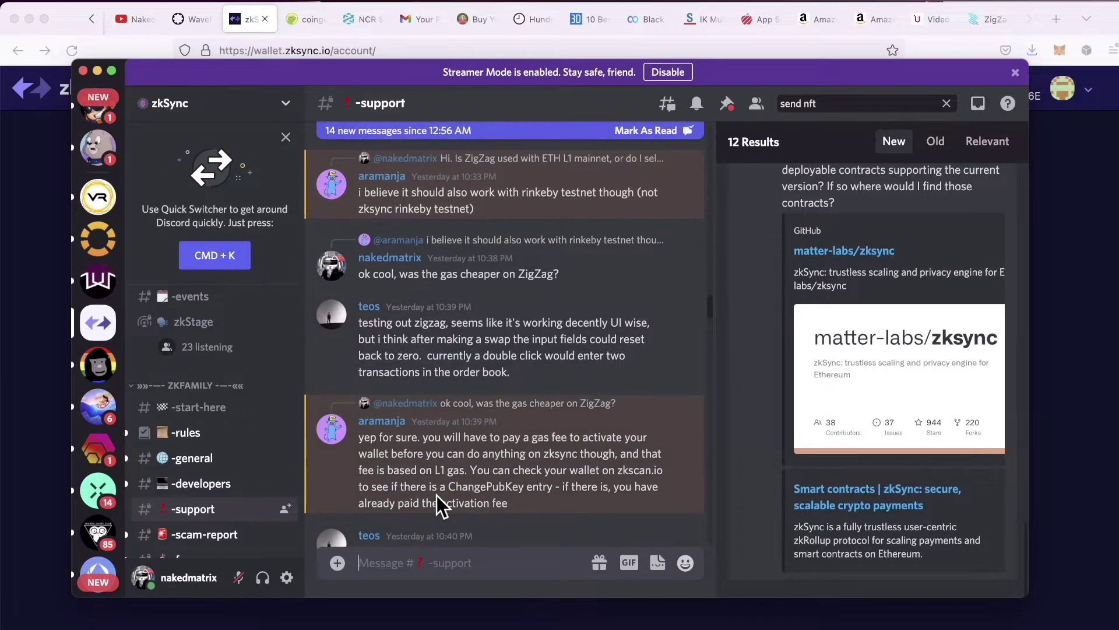
pyautogui.scroll(-2, 483, 460)
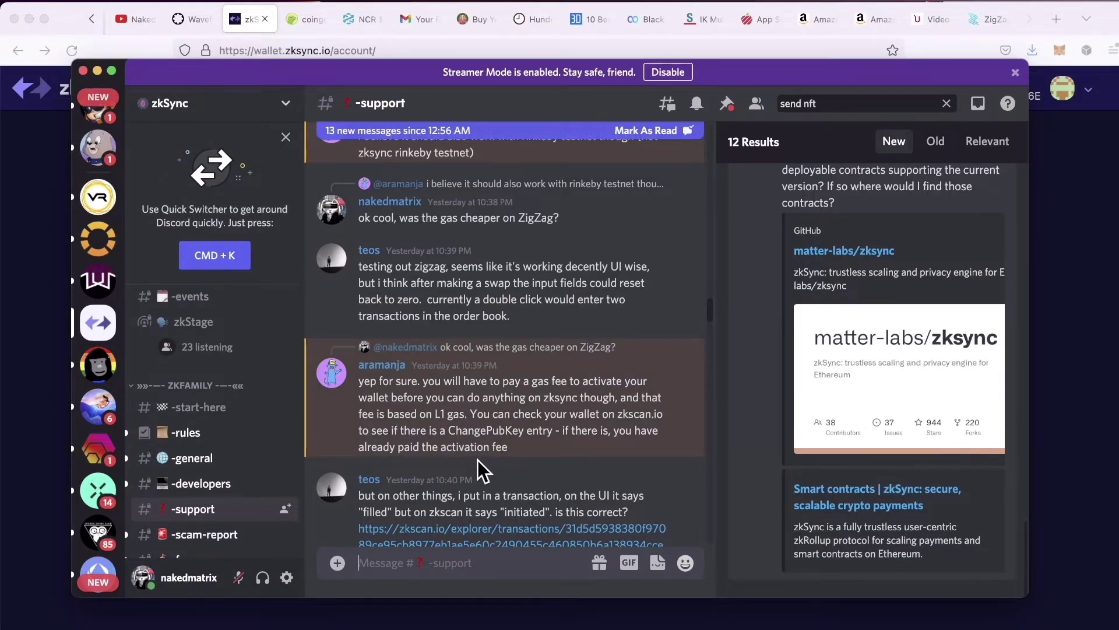
pyautogui.scroll(-6, 481, 469)
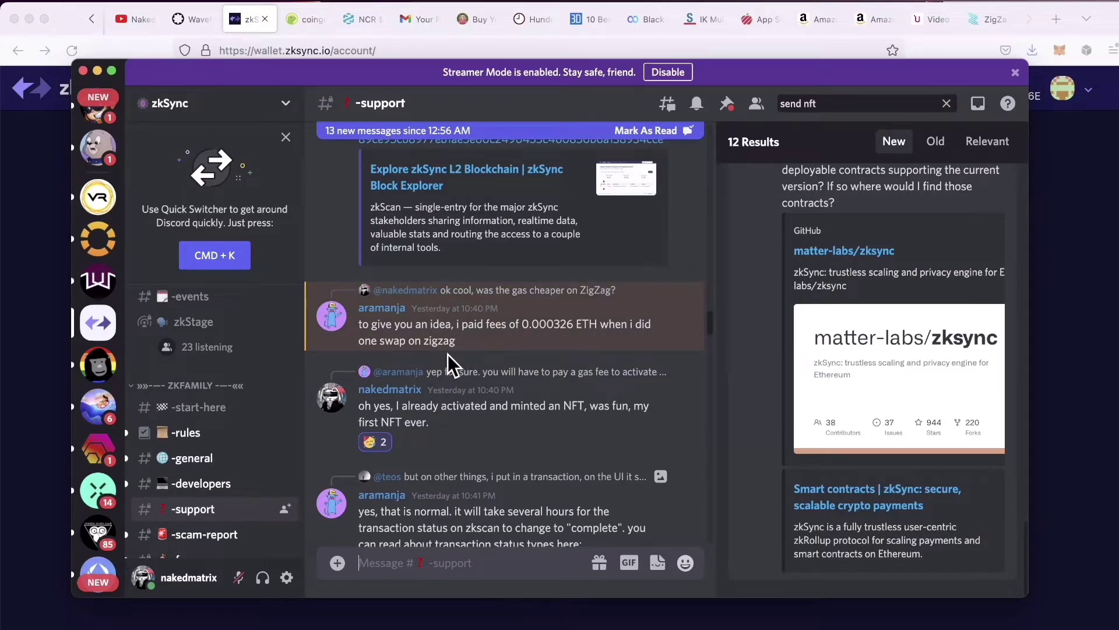
pyautogui.scroll(-6, 467, 430)
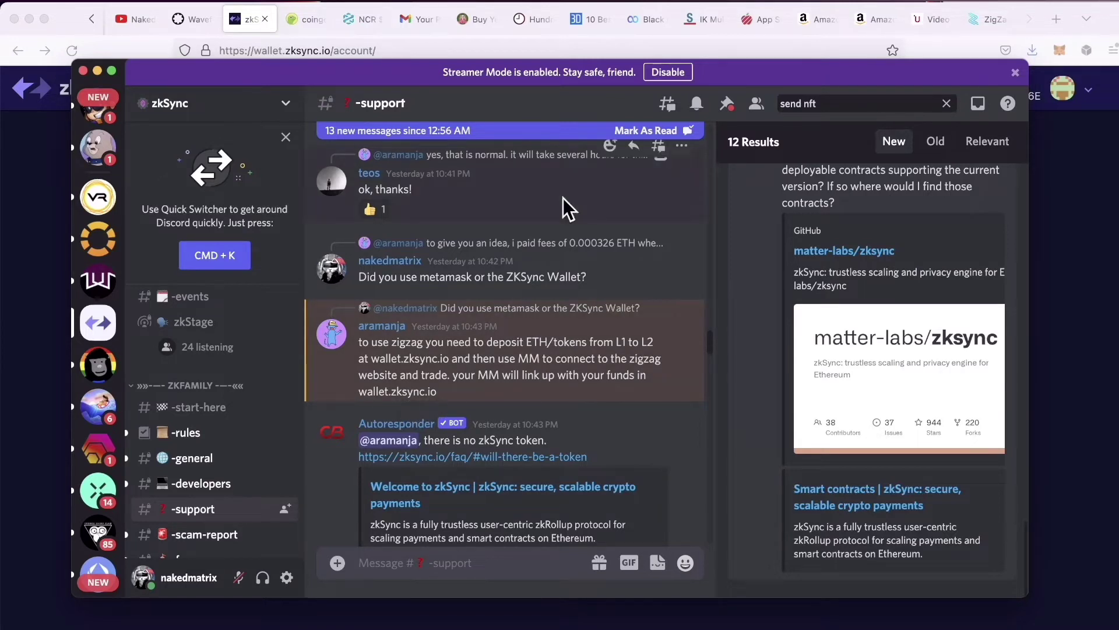
# - Confirm the 489.73 USDC wallet balance, then select the USDC/USDT pair on ZigZag
pyautogui.click(1040, 171)
pyautogui.click(987, 19)
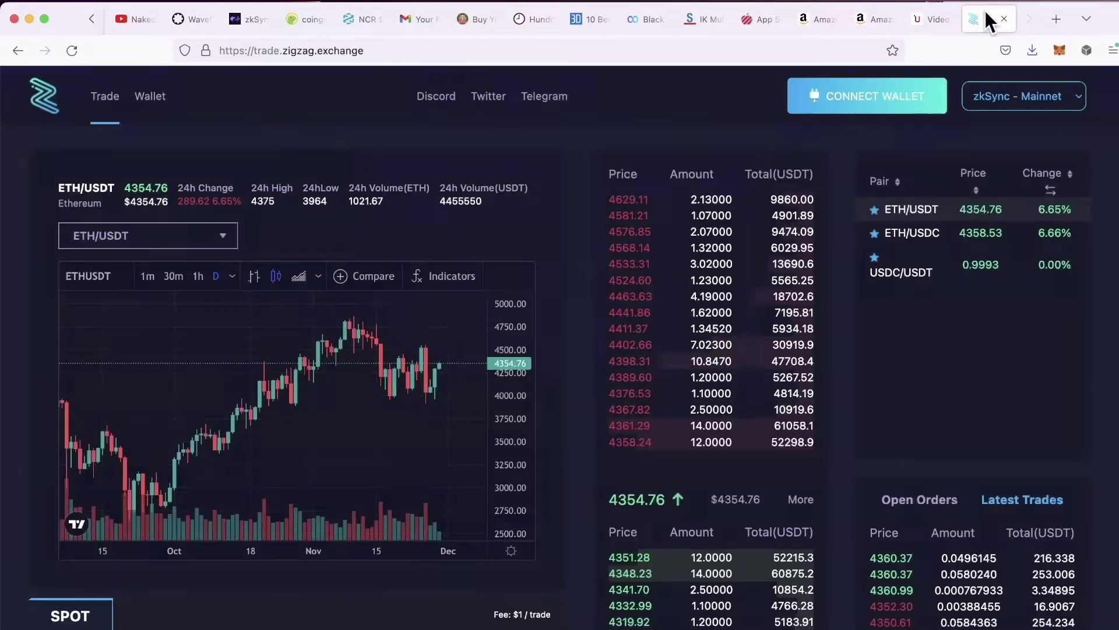
pyautogui.click(230, 19)
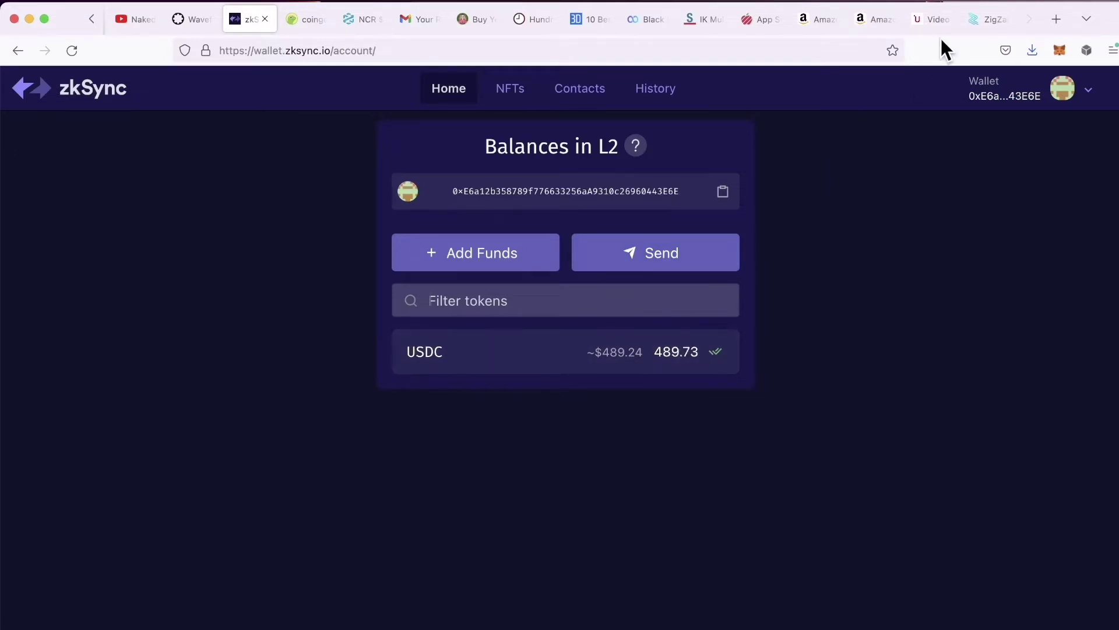
pyautogui.click(991, 18)
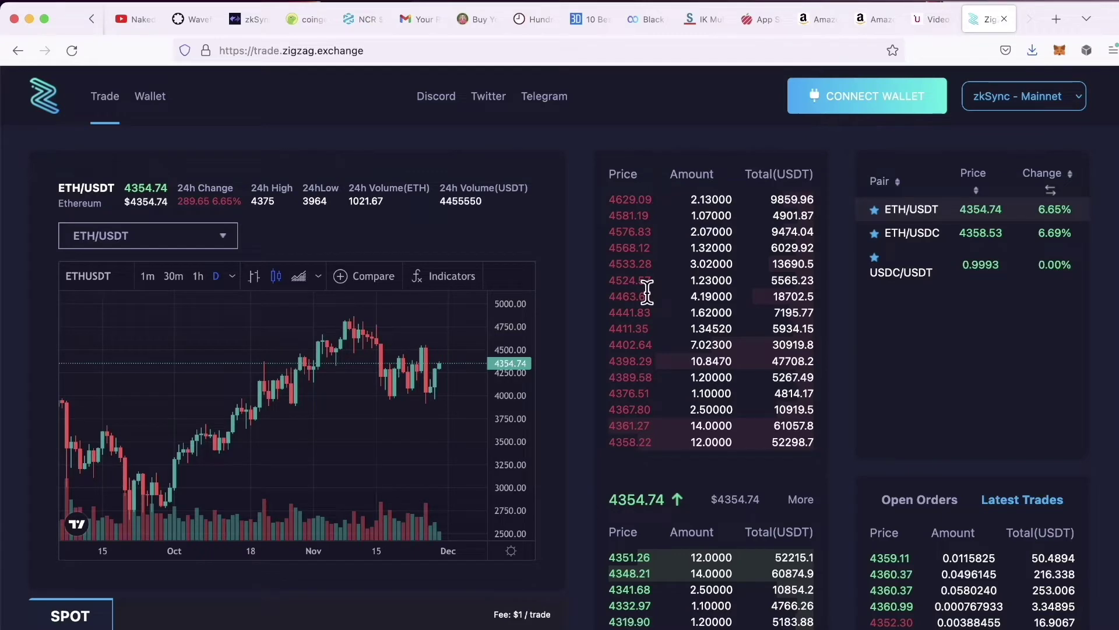
pyautogui.click(905, 282)
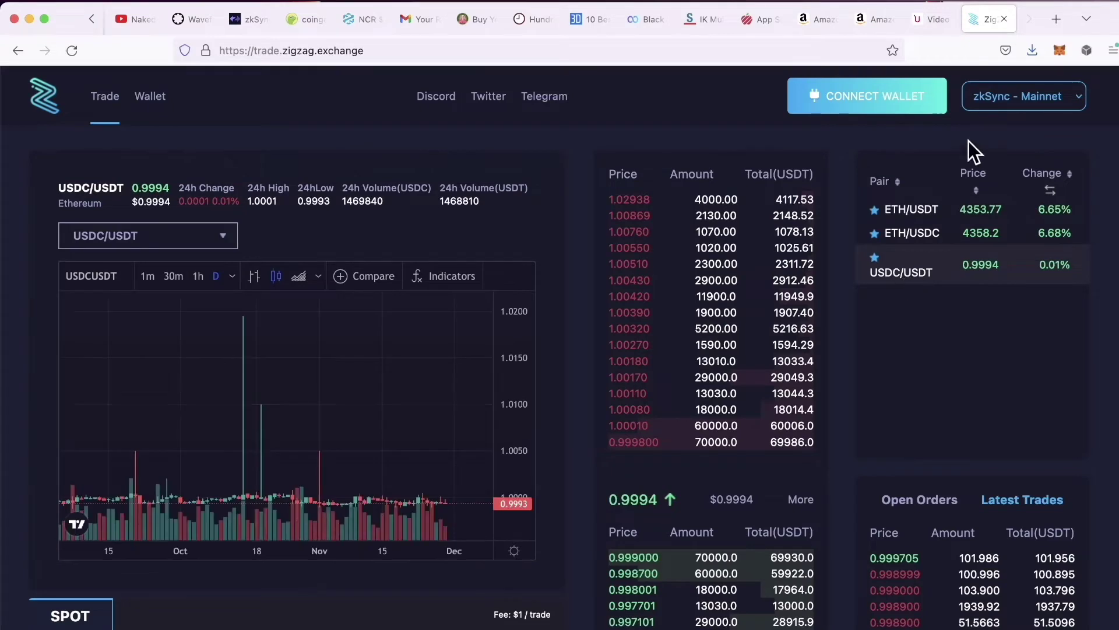
# - Connect MetaMask Account 1 to ZigZag on zkSync Mainnet and sign the access message
pyautogui.click(903, 100)
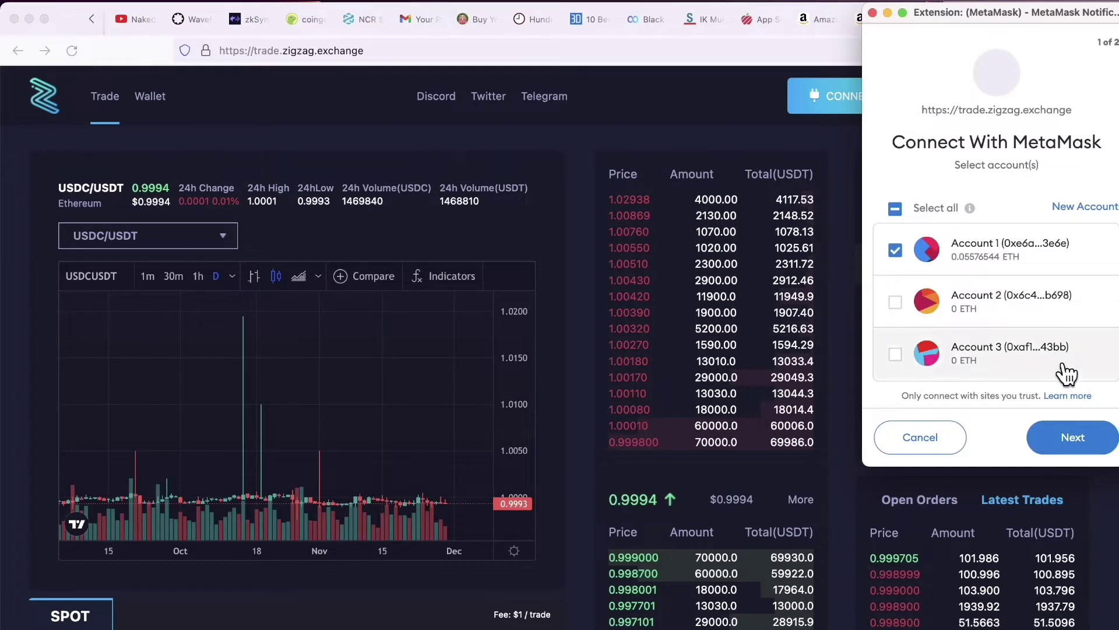
pyautogui.click(1079, 437)
pyautogui.click(1080, 438)
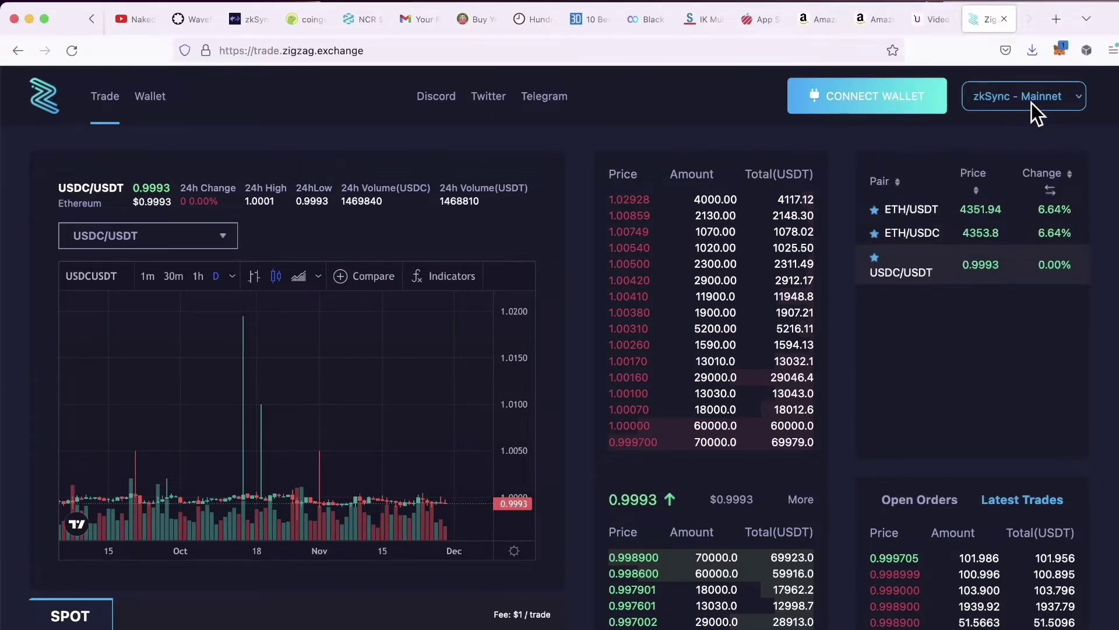
pyautogui.click(1076, 95)
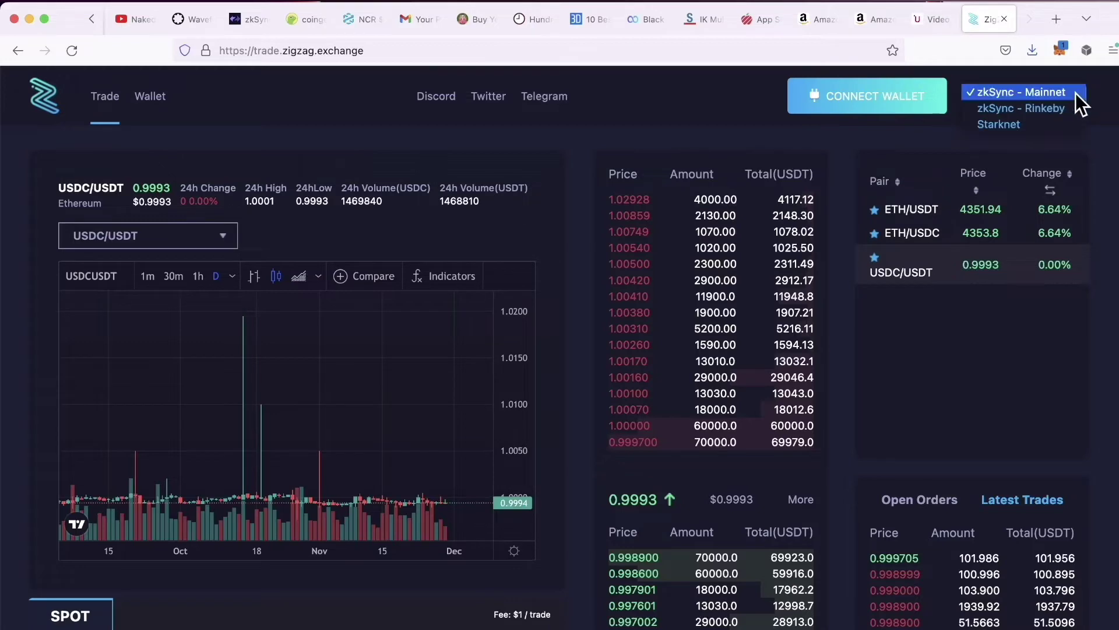
pyautogui.click(1075, 93)
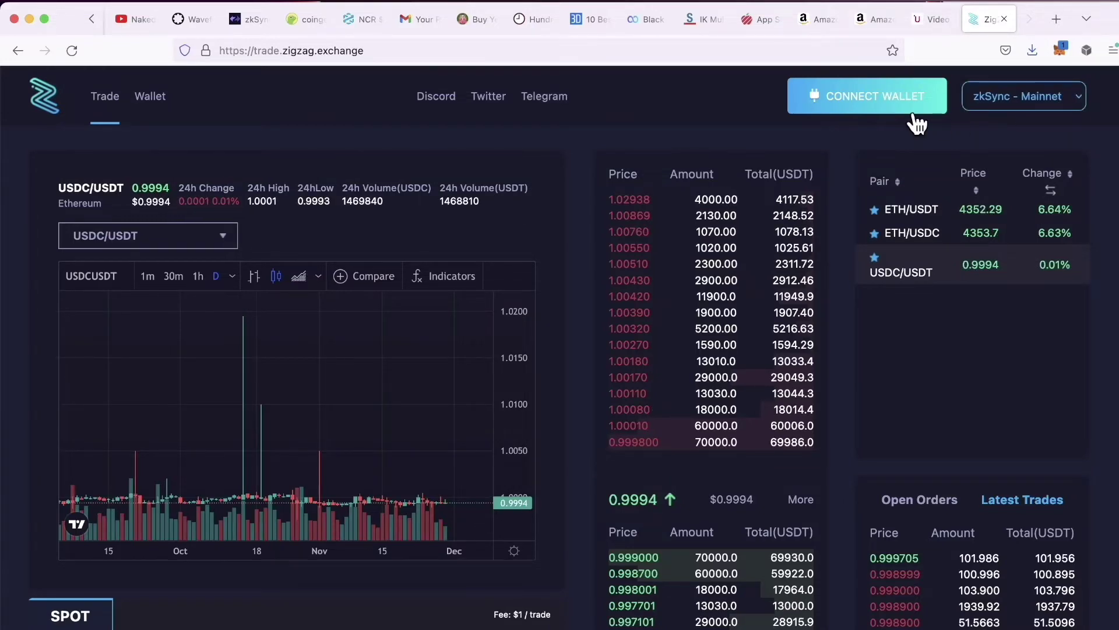
pyautogui.click(897, 111)
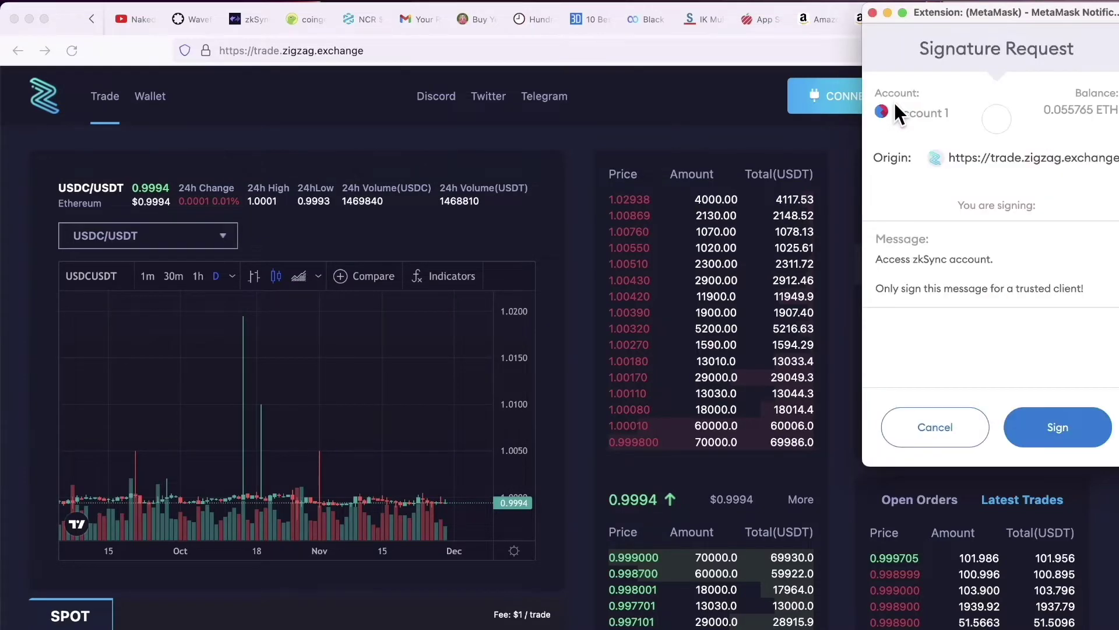
pyautogui.click(1071, 428)
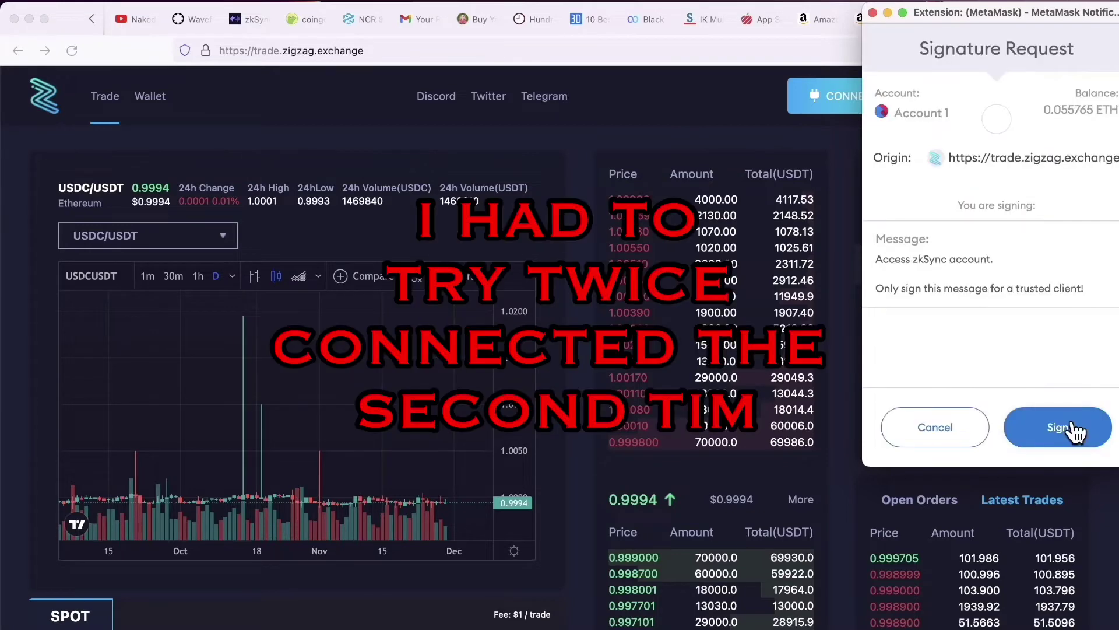
pyautogui.click(1071, 428)
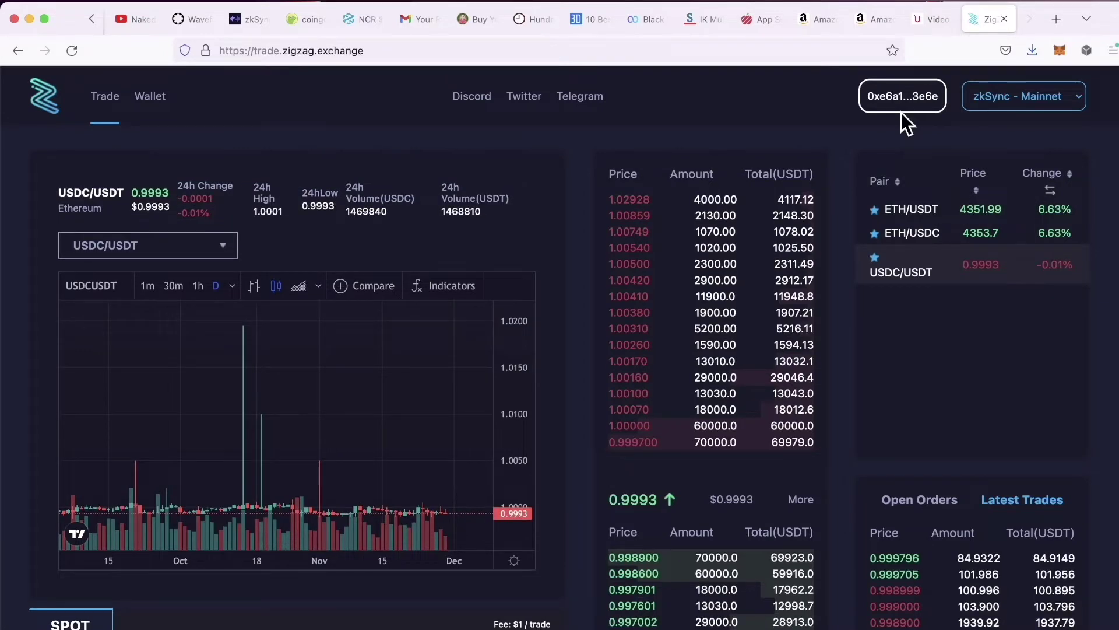
# - In MetaMask's Connected sites, disconnect trade.dydx.exchange and dydx.community
pyautogui.click(1060, 51)
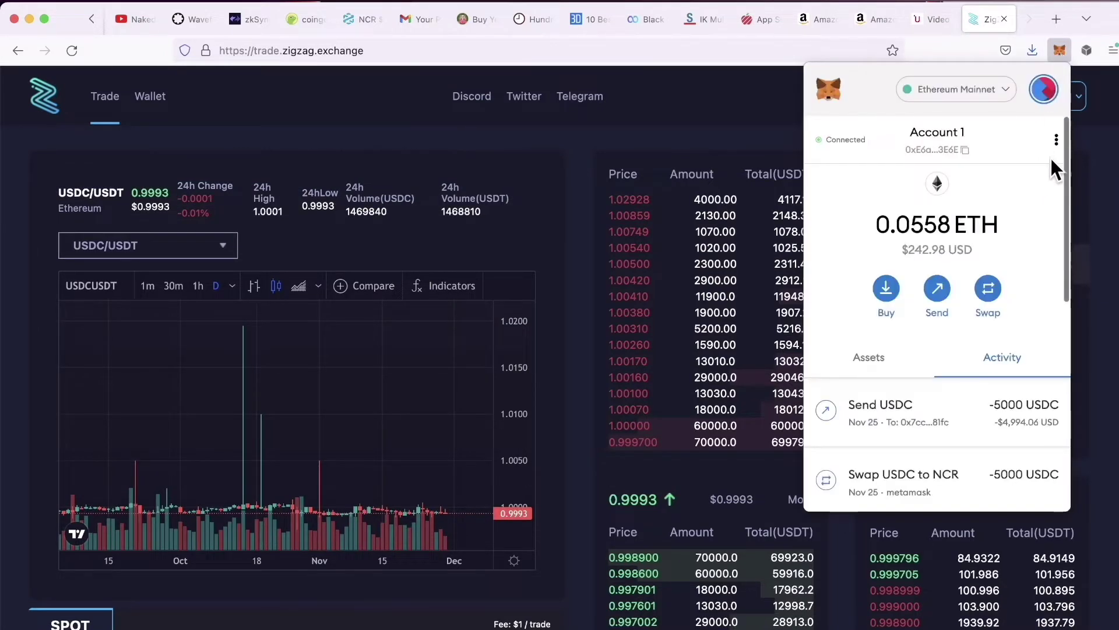
pyautogui.click(1056, 139)
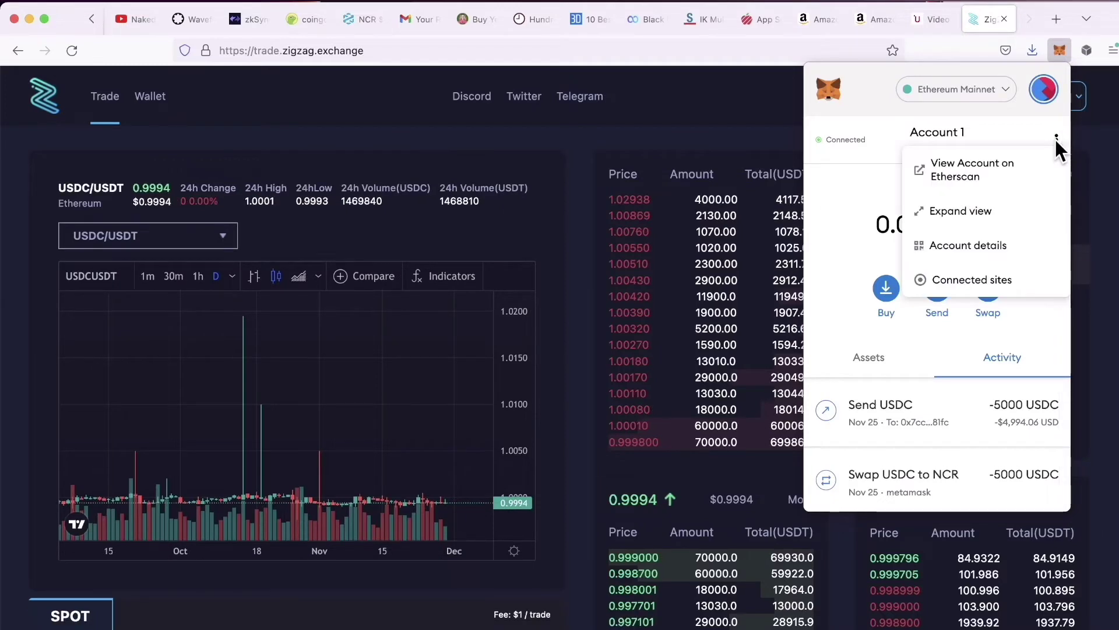
pyautogui.click(989, 272)
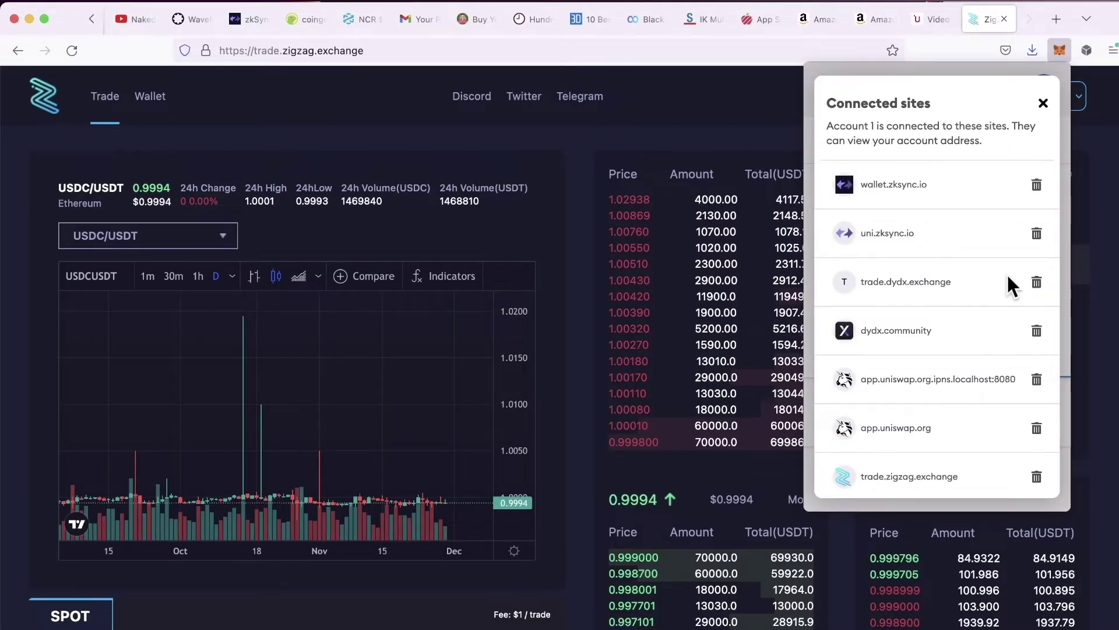
pyautogui.click(1037, 286)
pyautogui.click(931, 329)
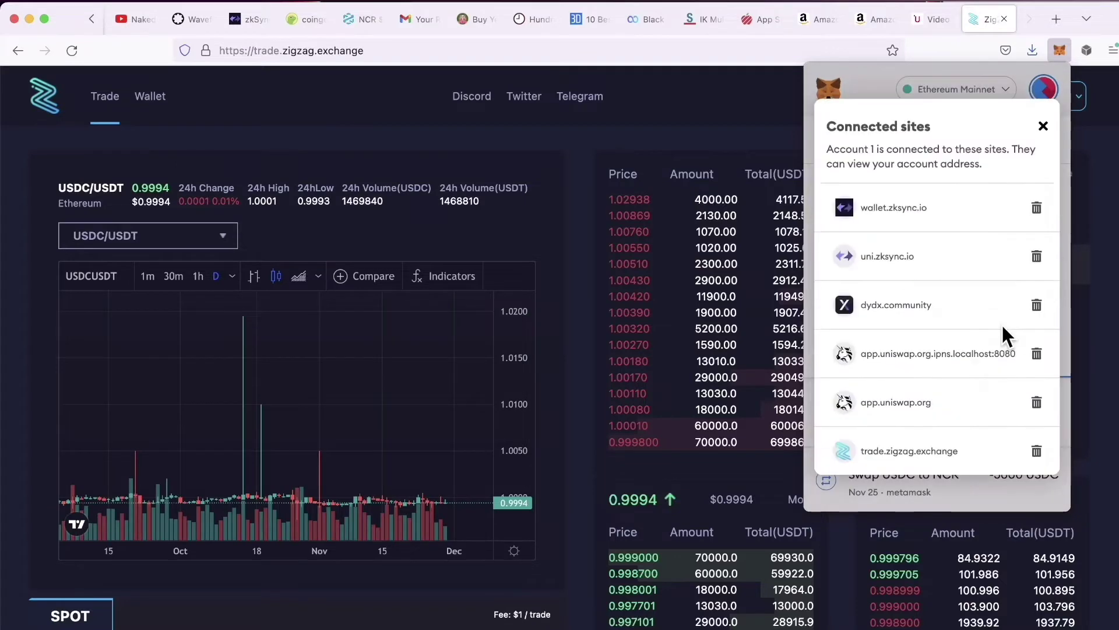
pyautogui.click(1038, 305)
pyautogui.click(1006, 317)
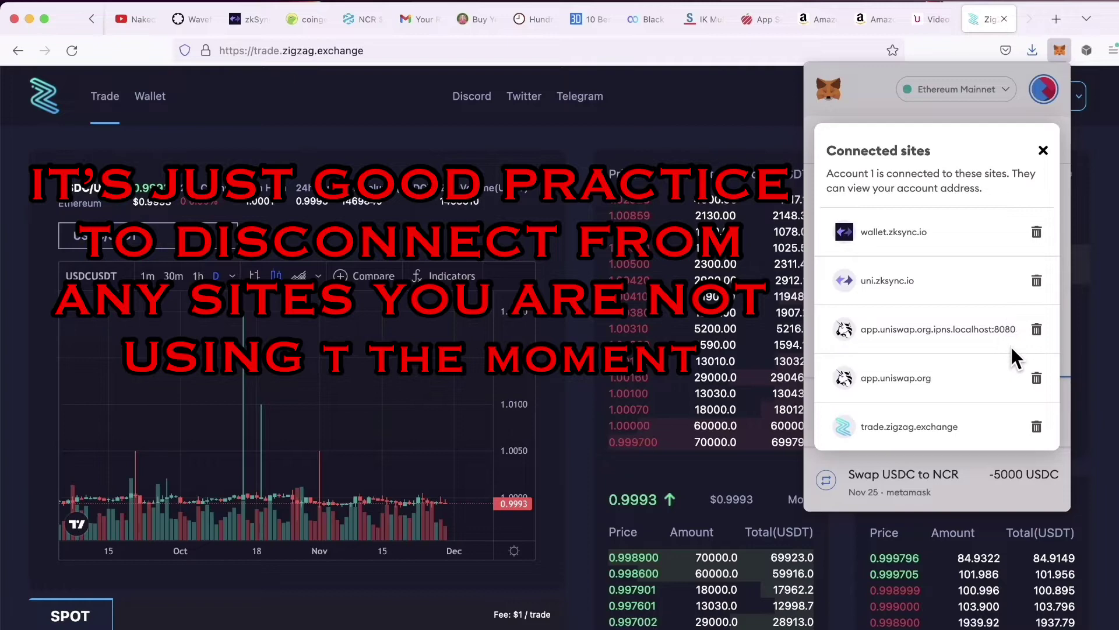
# - Disconnect the local Uniswap IPNS site and app.uniswap.org
pyautogui.click(1036, 341)
pyautogui.click(1020, 332)
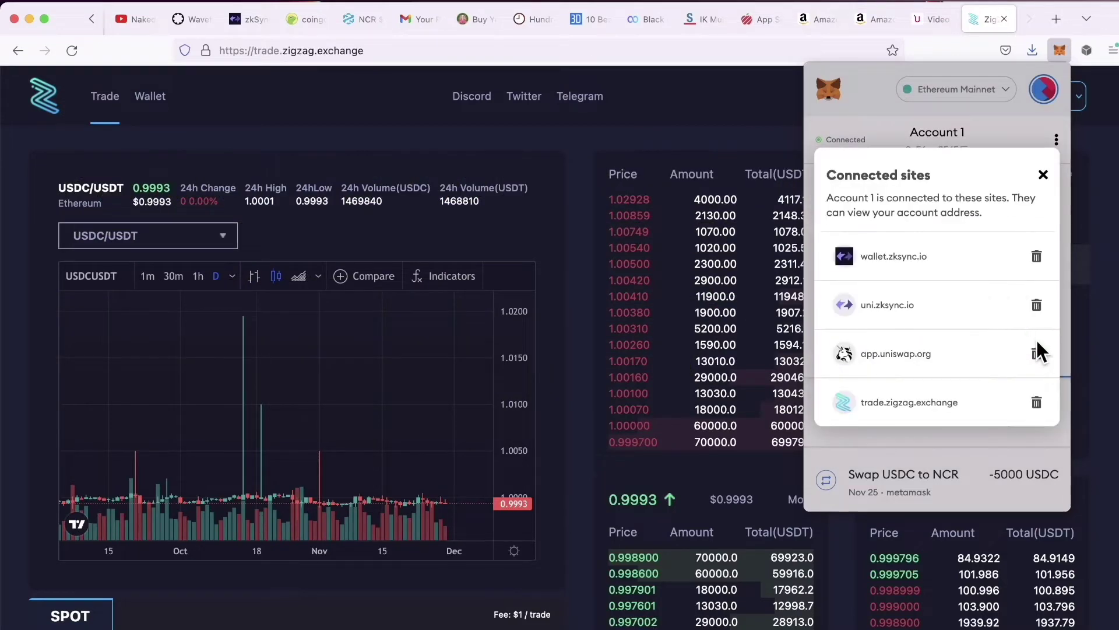
pyautogui.click(1036, 352)
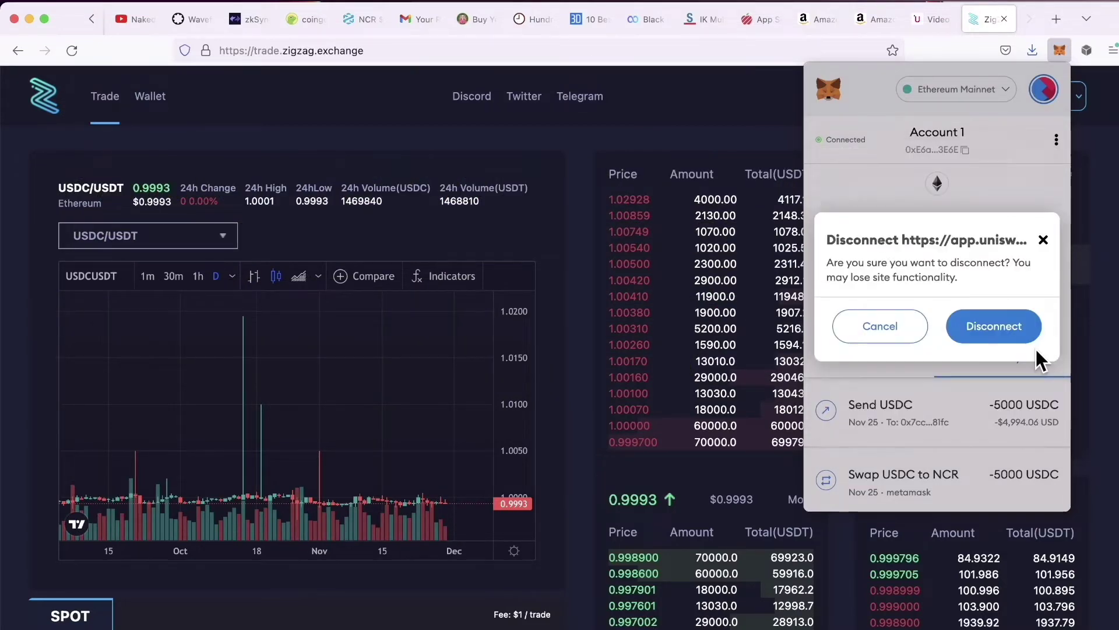
pyautogui.click(1010, 331)
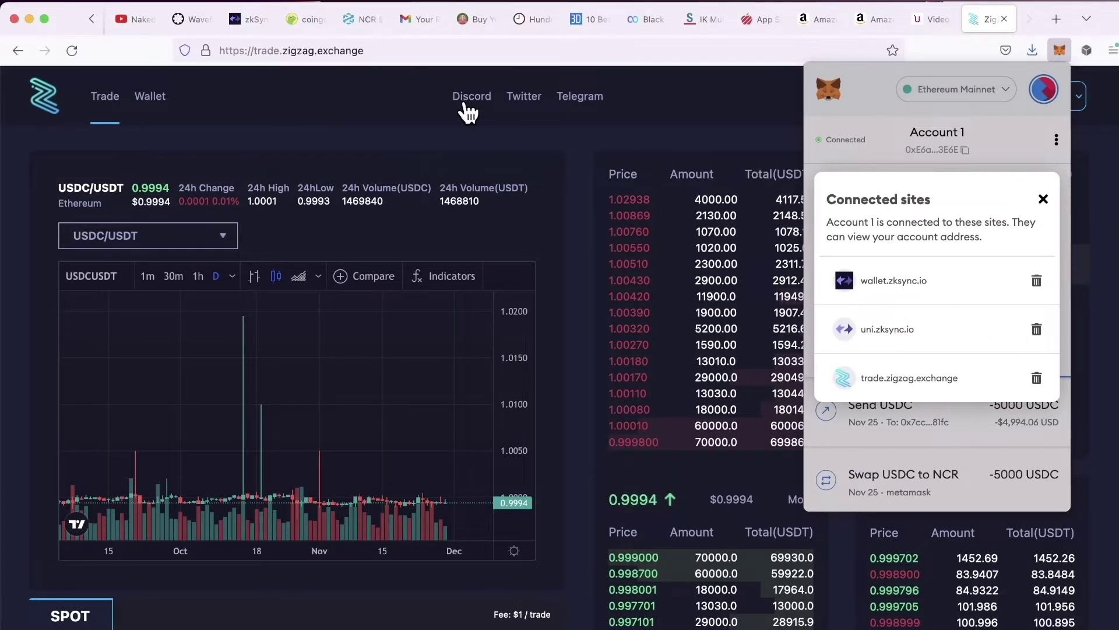
pyautogui.scroll(4, 341, 15)
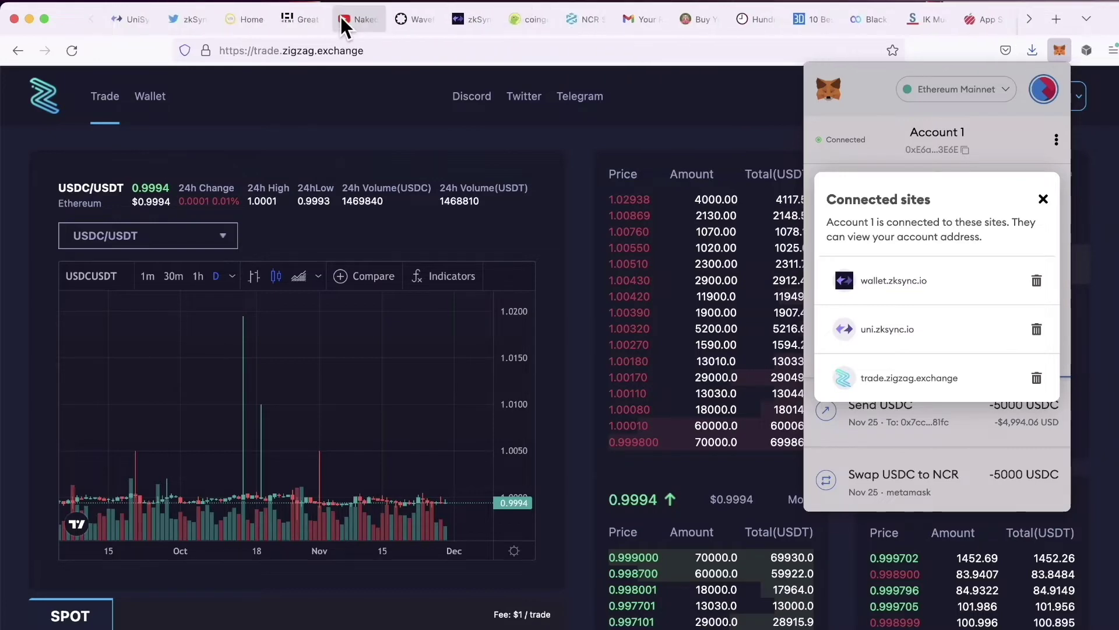
# - Return to ZigZag and view the ETH/USDC spot Market order form with 489.73 USDC available
pyautogui.click(134, 18)
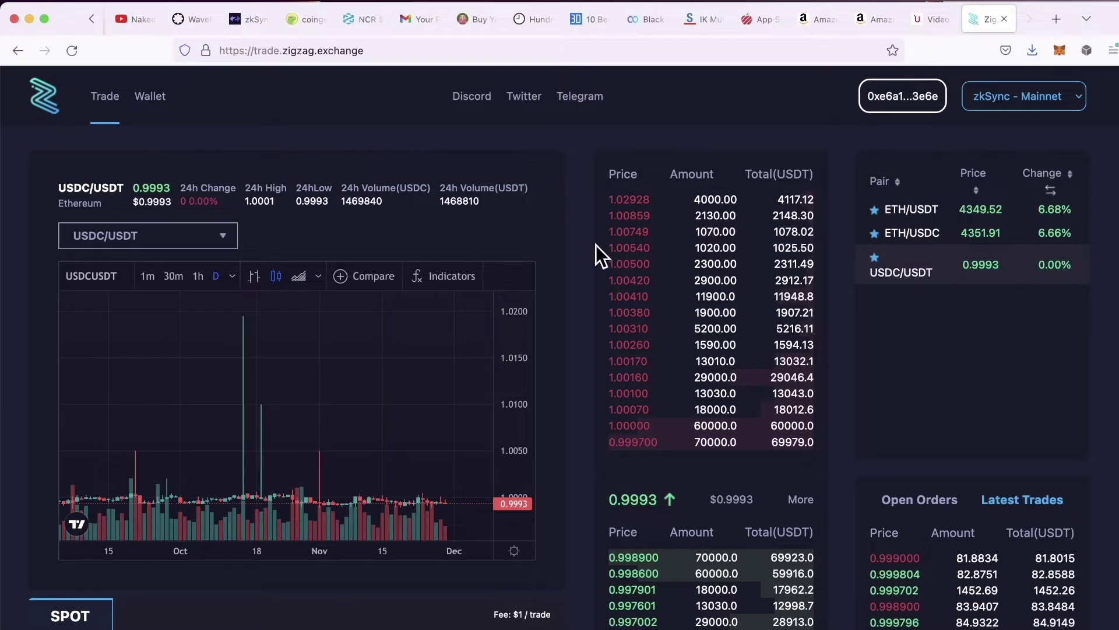
pyautogui.scroll(-4, 880, 383)
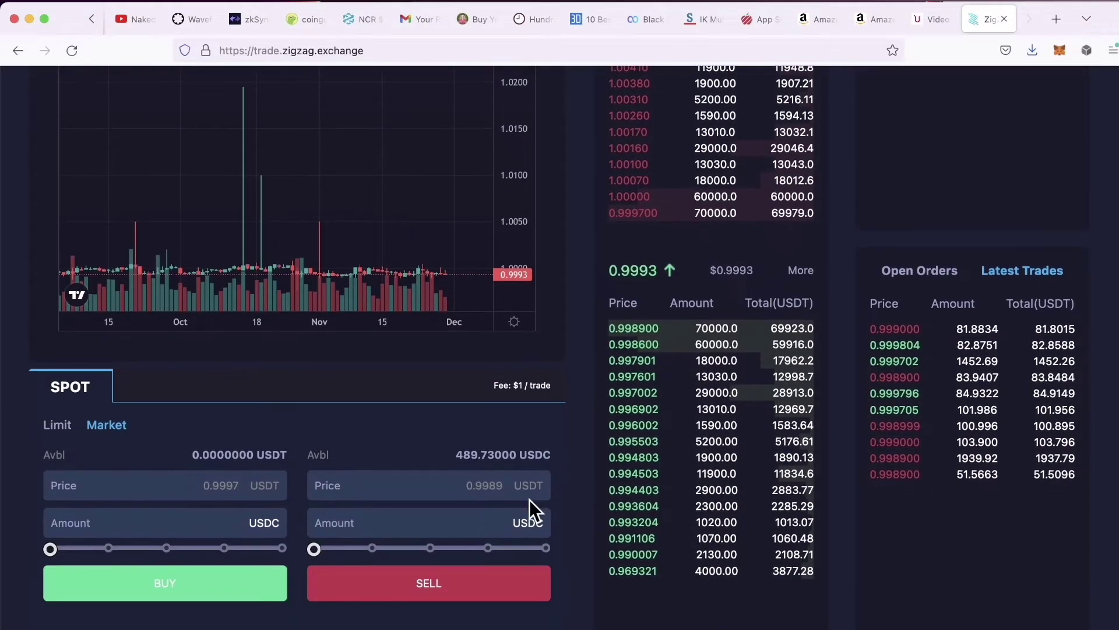
pyautogui.scroll(-1, 347, 519)
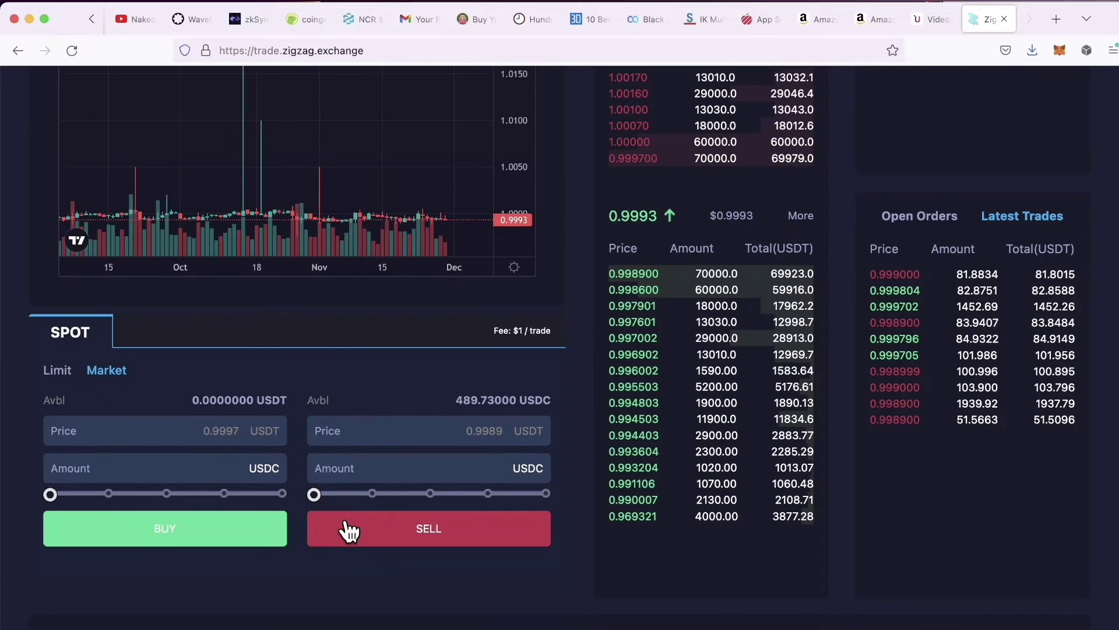
pyautogui.scroll(5, 350, 530)
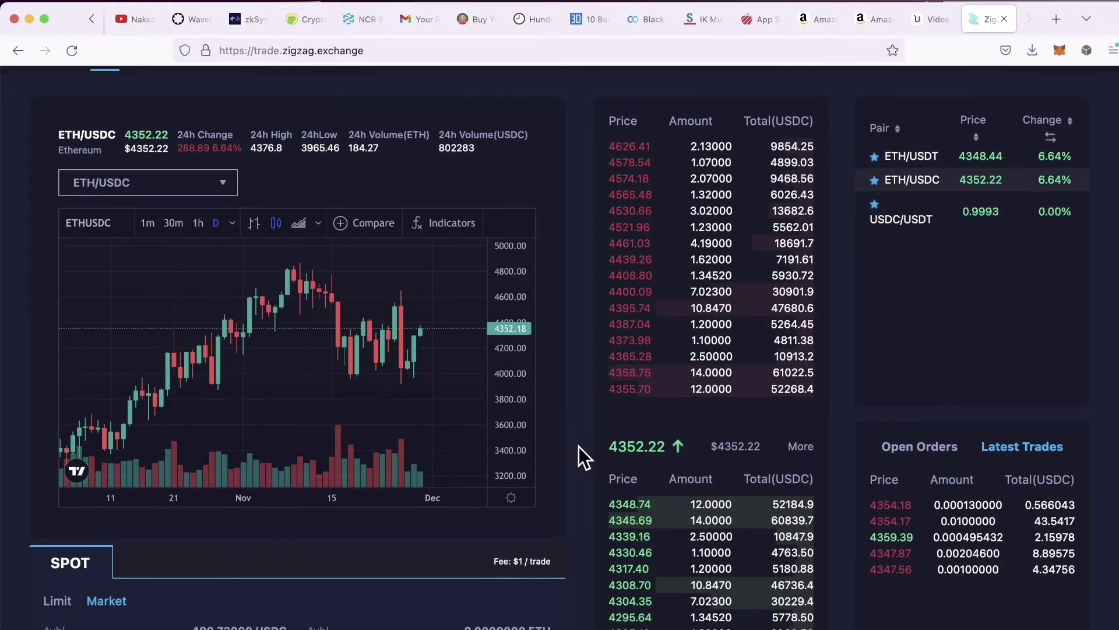
pyautogui.scroll(-3, 579, 447)
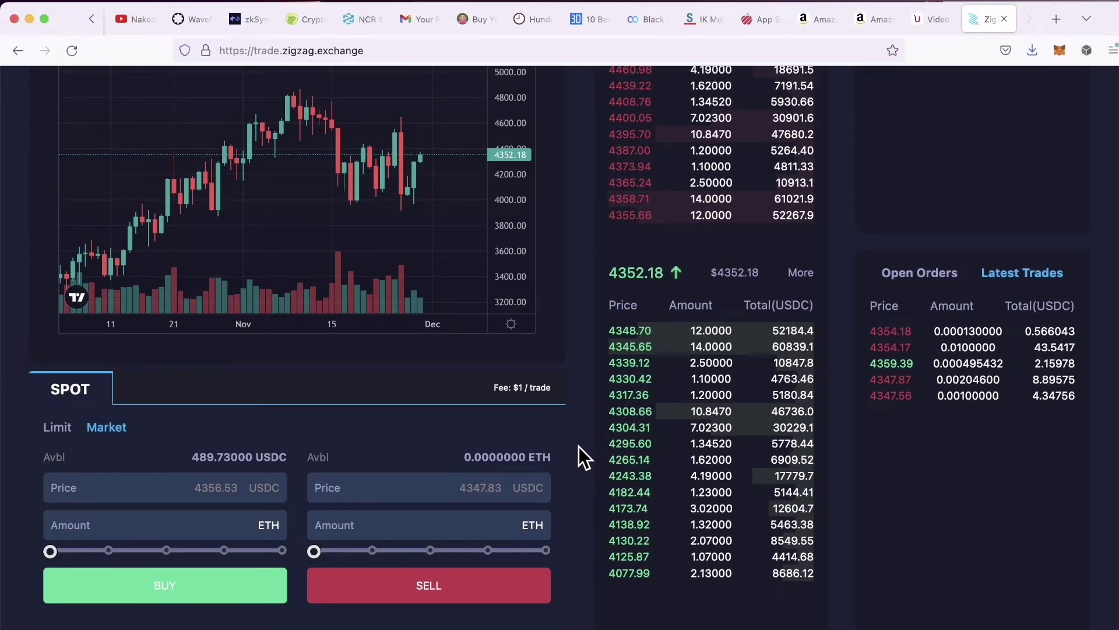
pyautogui.scroll(1, 579, 447)
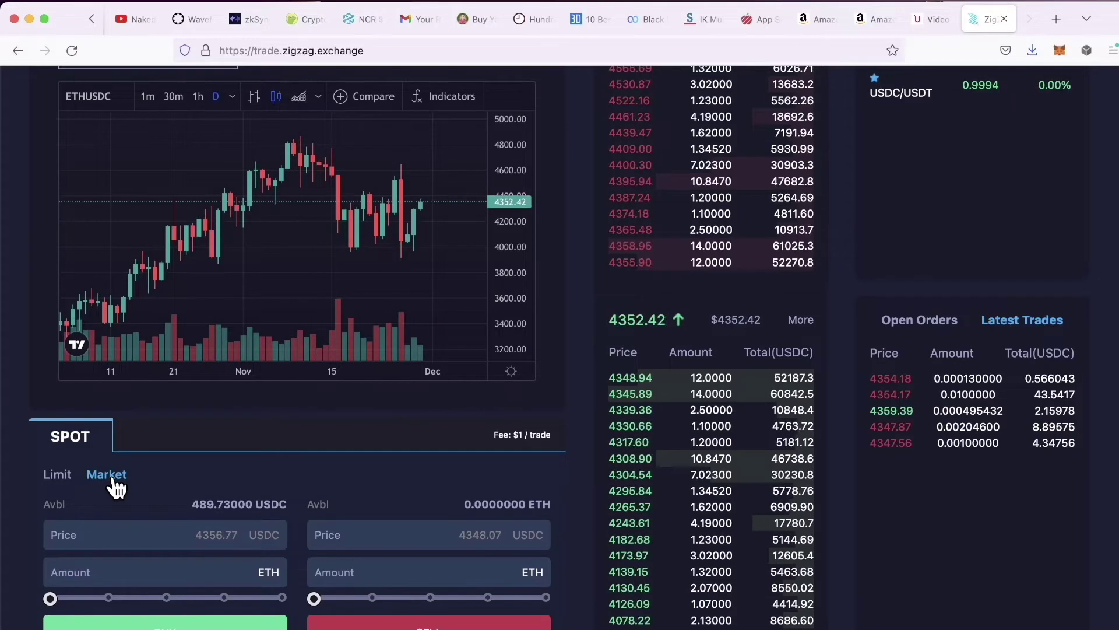
pyautogui.scroll(3, 254, 471)
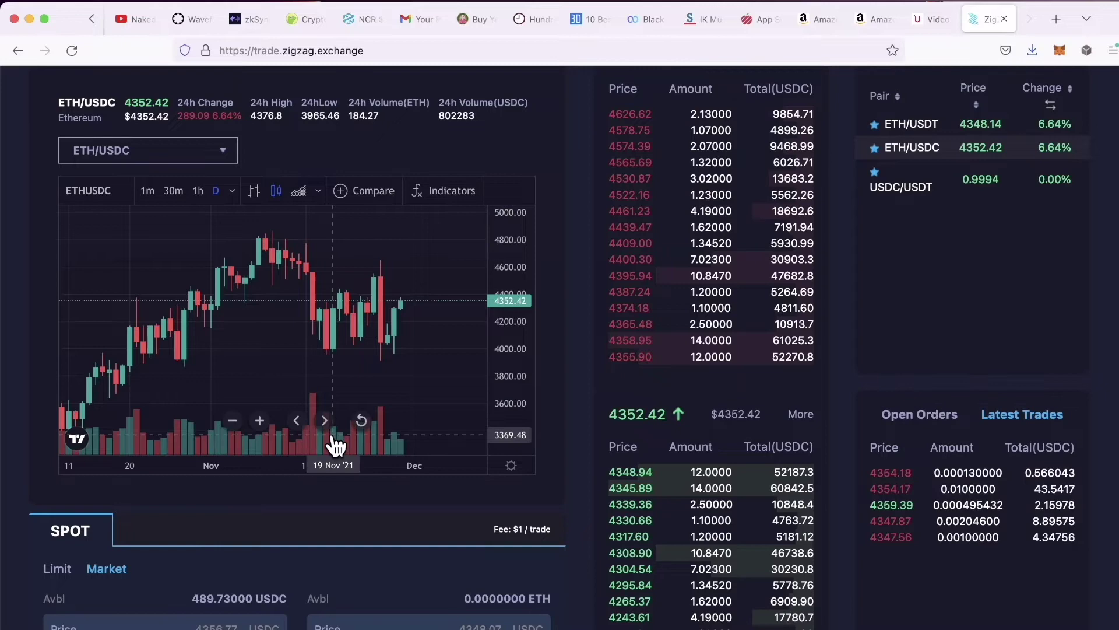
pyautogui.scroll(-2, 337, 447)
pyautogui.scroll(-3, 356, 554)
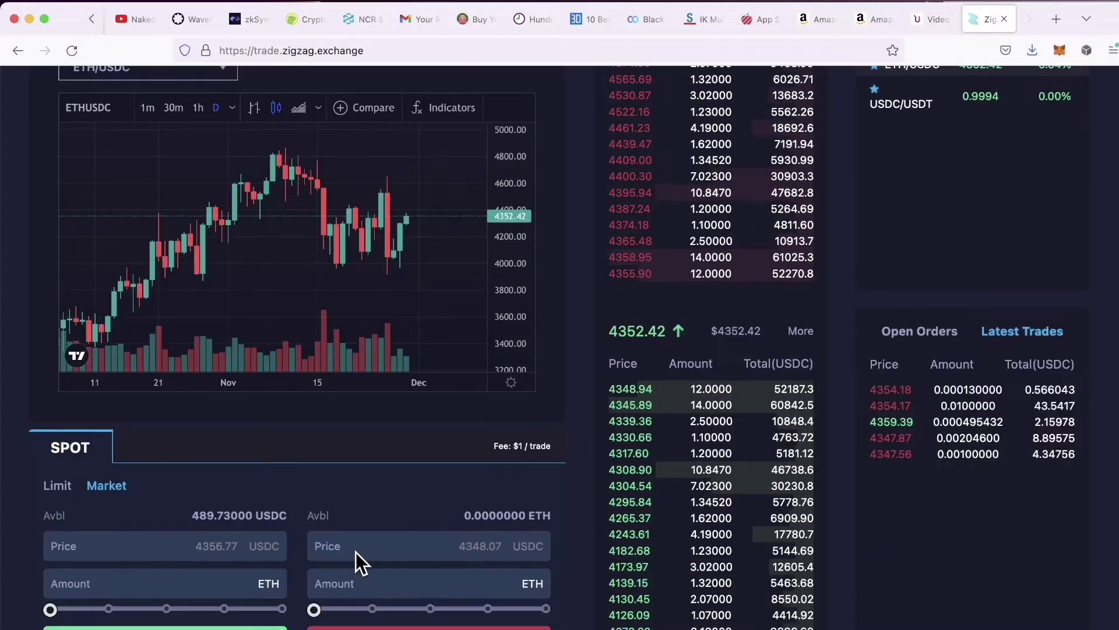
# - Sell 25% of the USDC (126.329 USDC) for USDT at market on the USDC/USDT pair
pyautogui.click(893, 107)
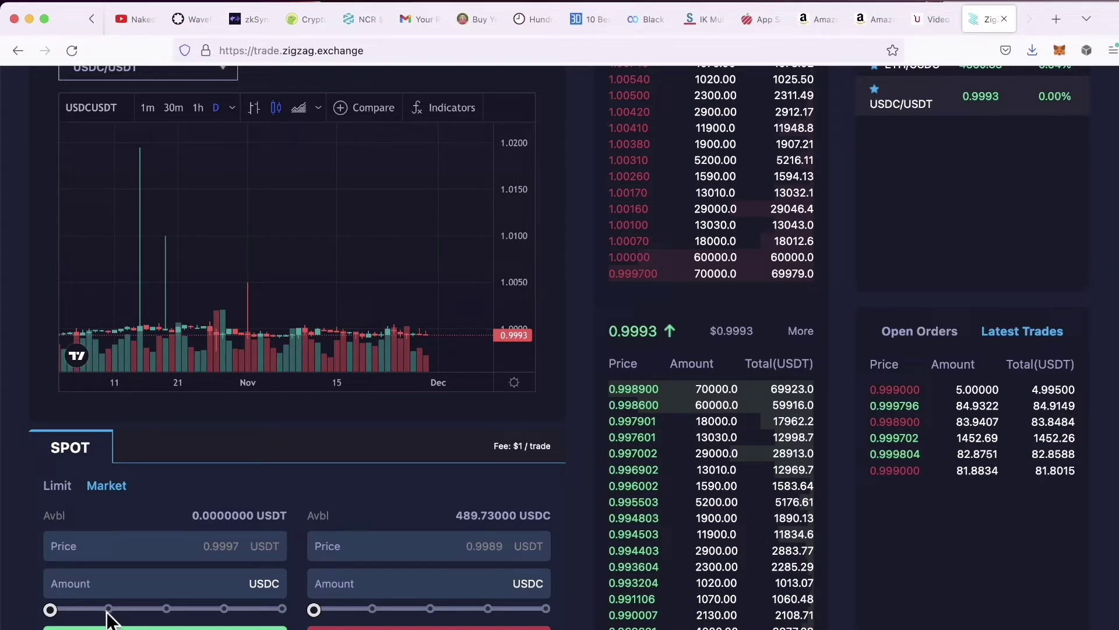
pyautogui.click(112, 612)
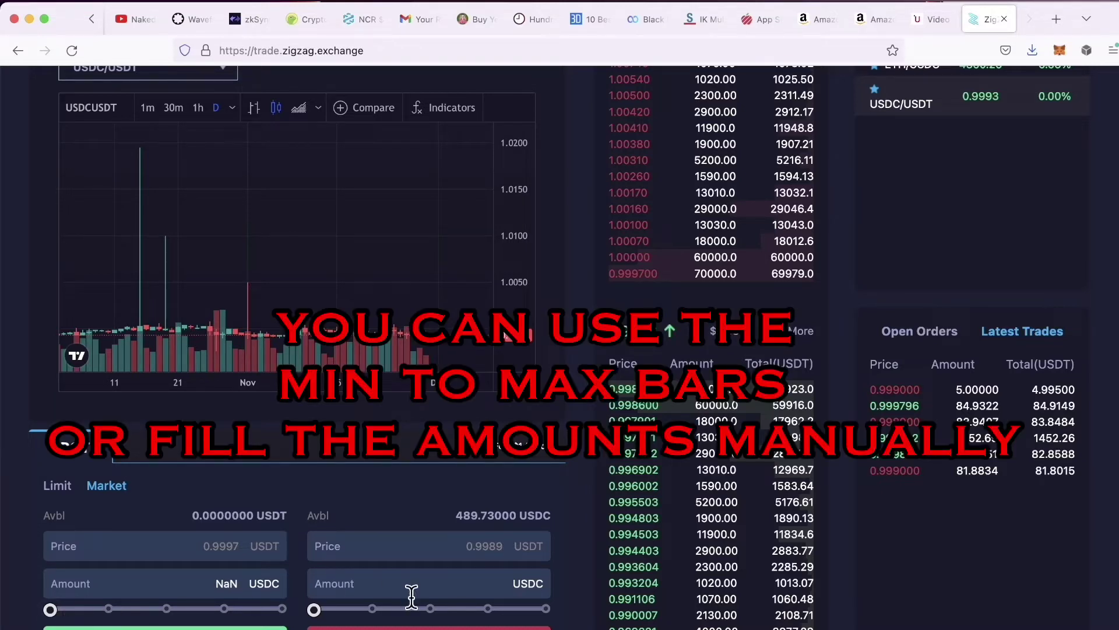
pyautogui.click(374, 608)
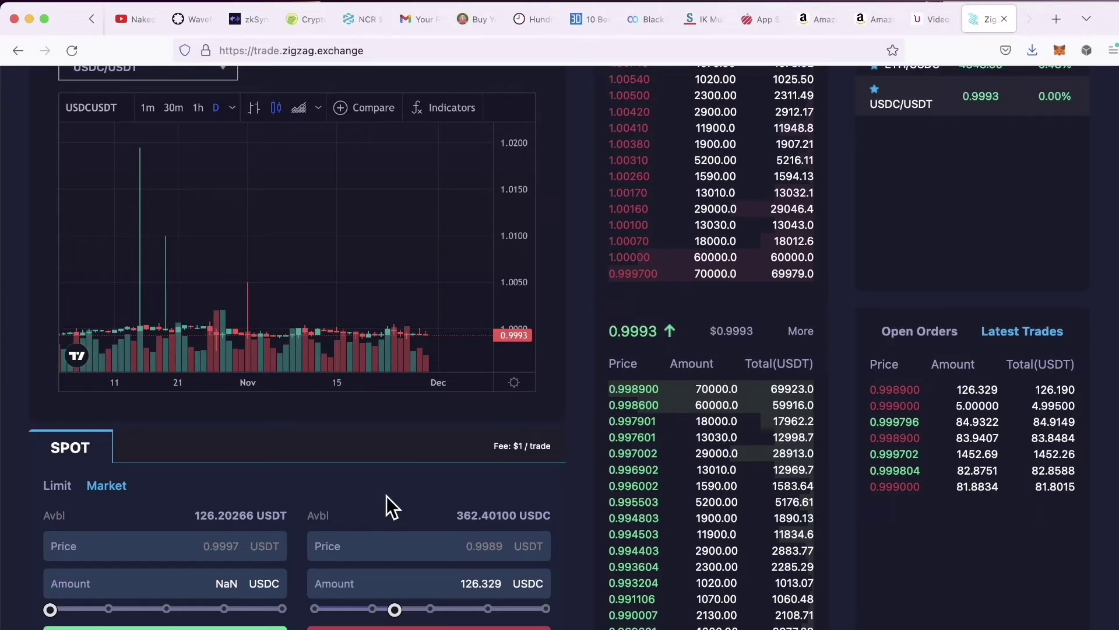
pyautogui.click(253, 20)
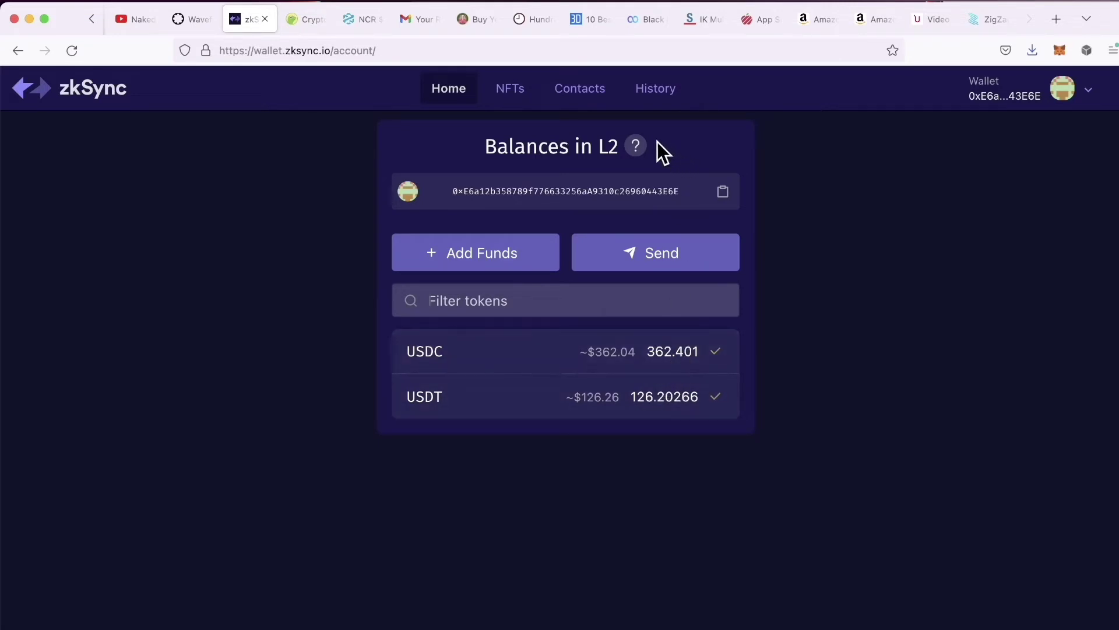
# - Open the zkSync Wallet transaction history, then switch back to the ZigZag tab
pyautogui.click(655, 89)
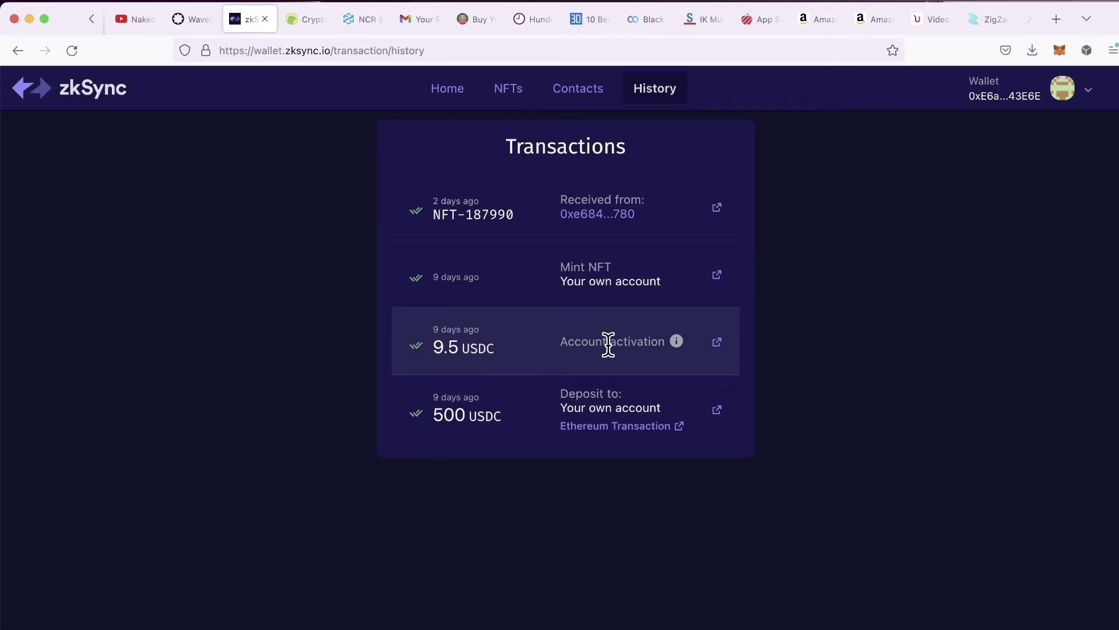
pyautogui.hotkey('ctrl', 'Tab')
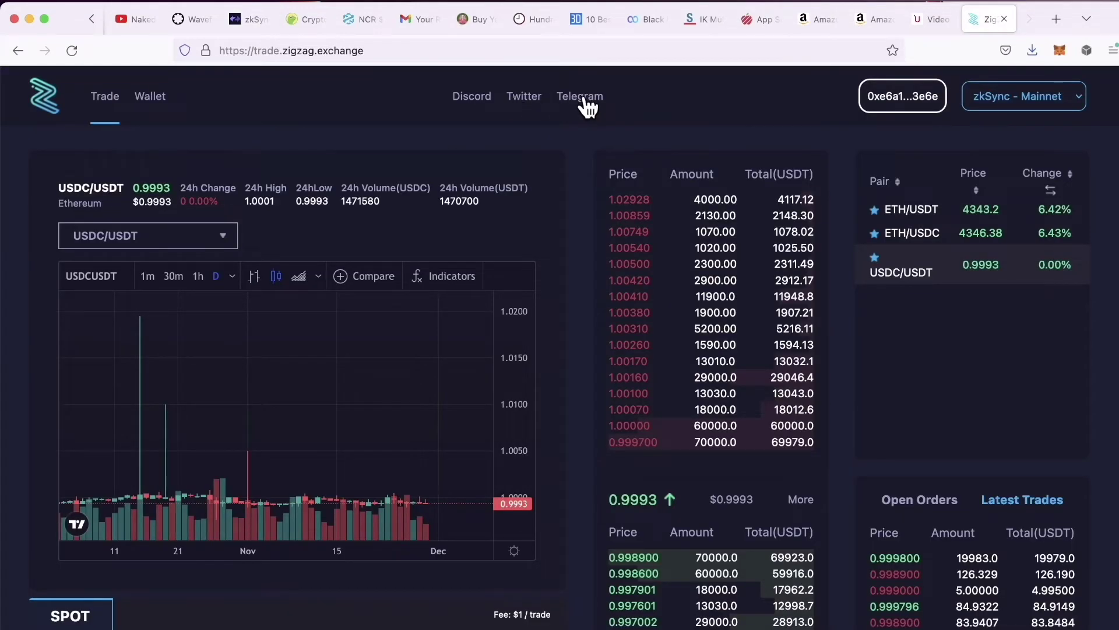
pyautogui.hotkey('ctrl', 'Tab')
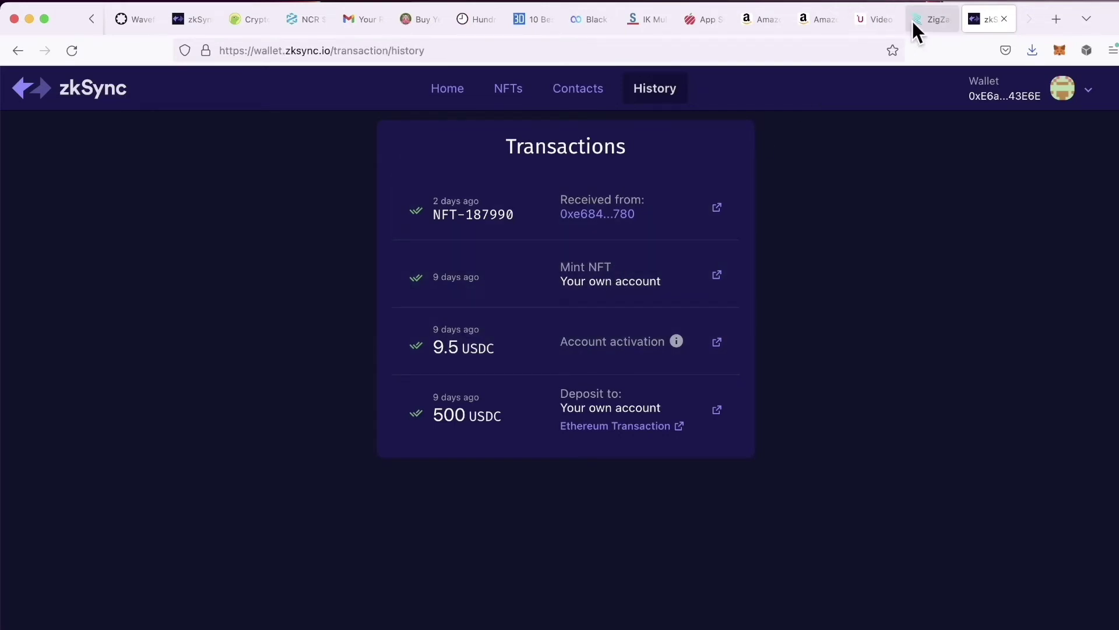
pyautogui.click(932, 15)
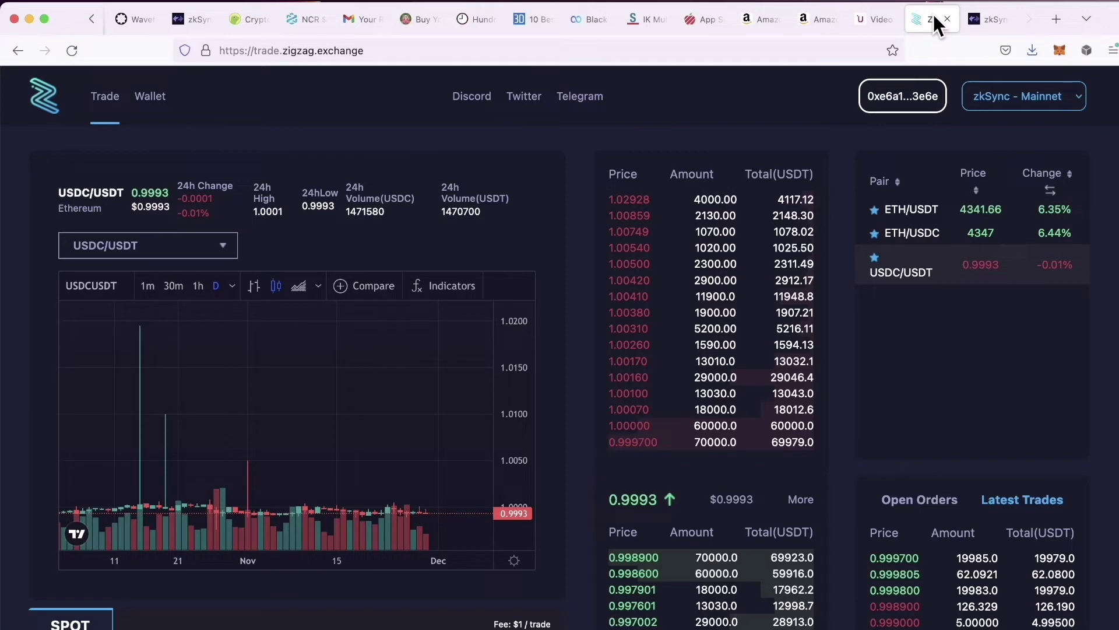
pyautogui.scroll(-5, 939, 474)
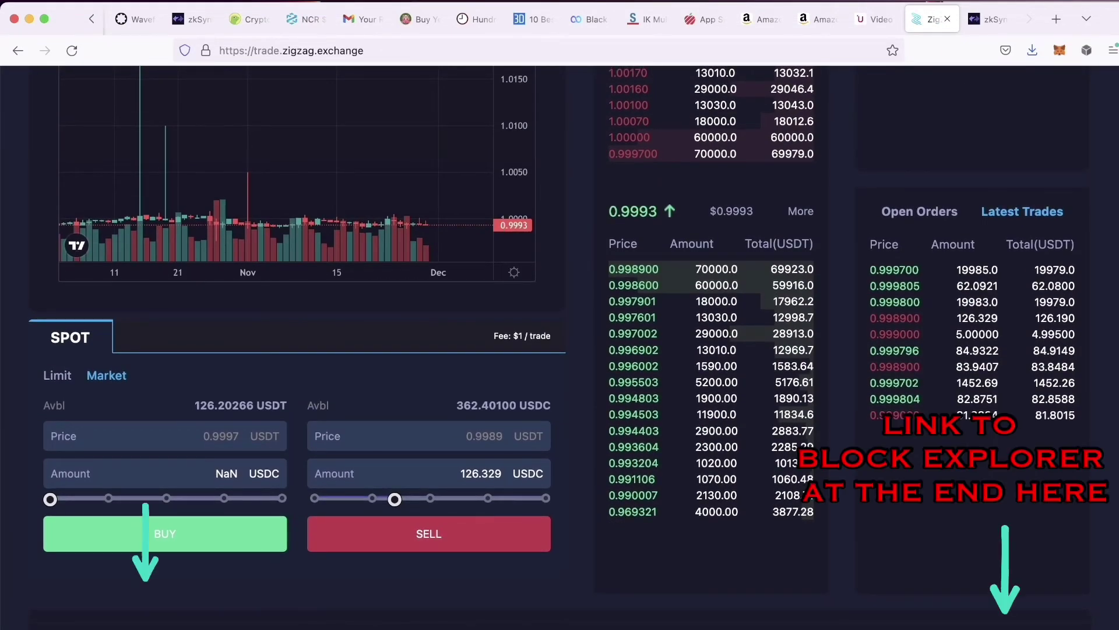
pyautogui.scroll(-1, 379, 621)
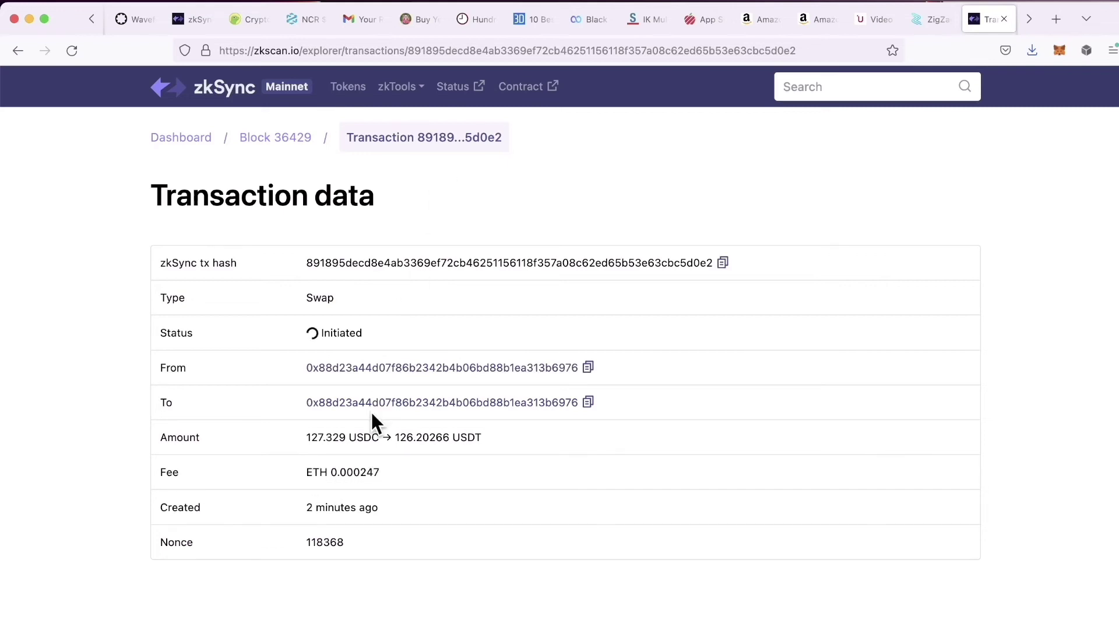
# - Switch to Twitter and open your own profile page
pyautogui.hotkey('ctrl', 'Tab')
pyautogui.click(178, 395)
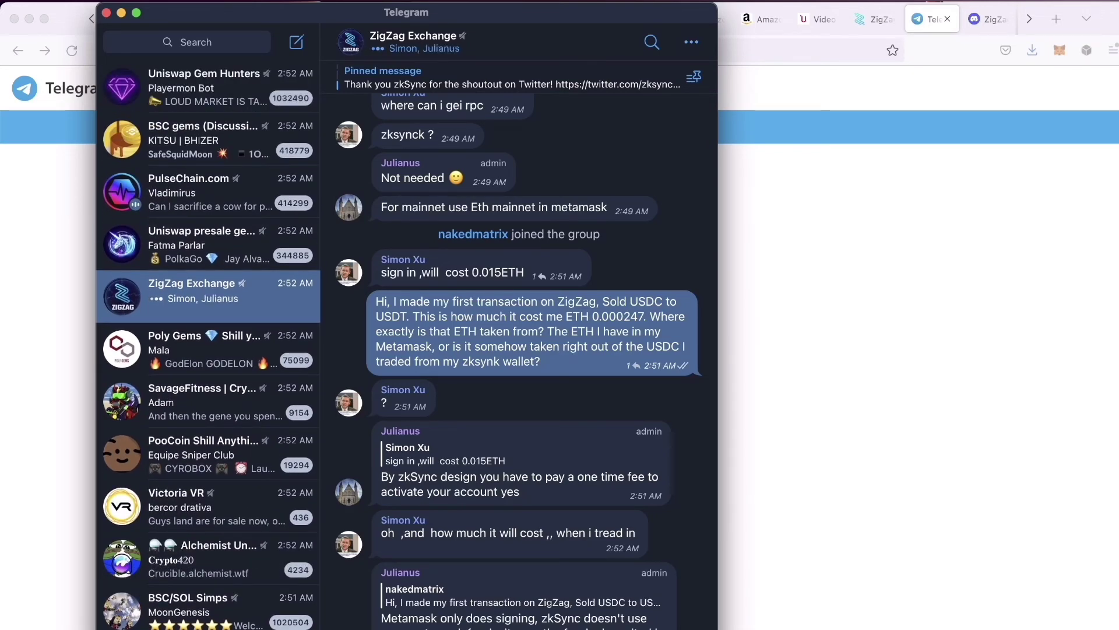
# - Open options on the latest Telegram message, then show MetaMask's 0.0558 ETH balance
pyautogui.rightClick(415, 583)
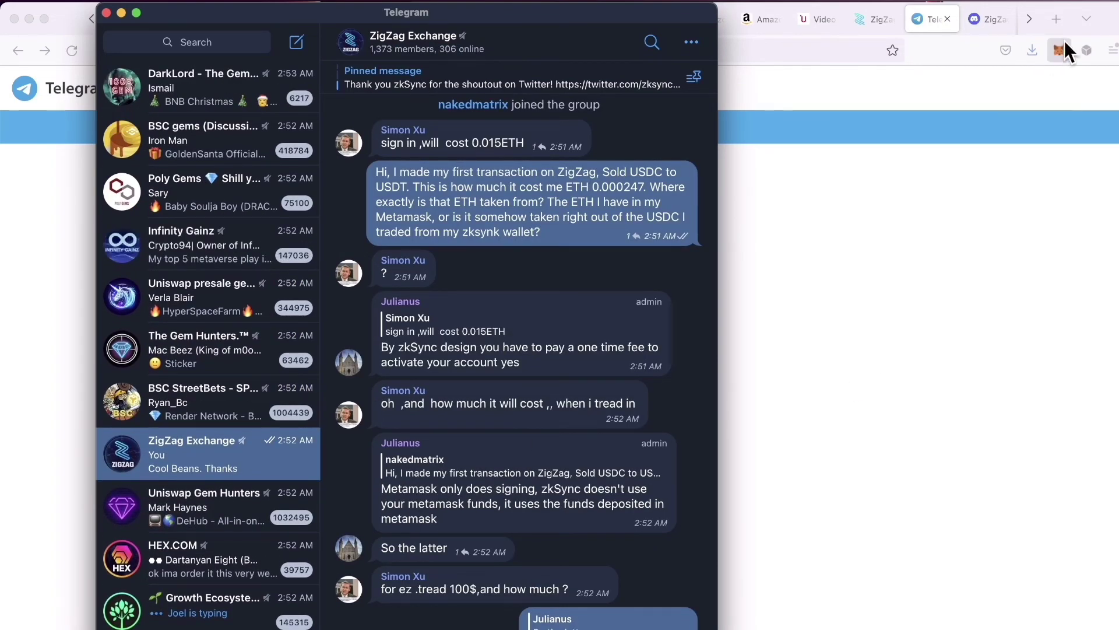
pyautogui.click(1059, 50)
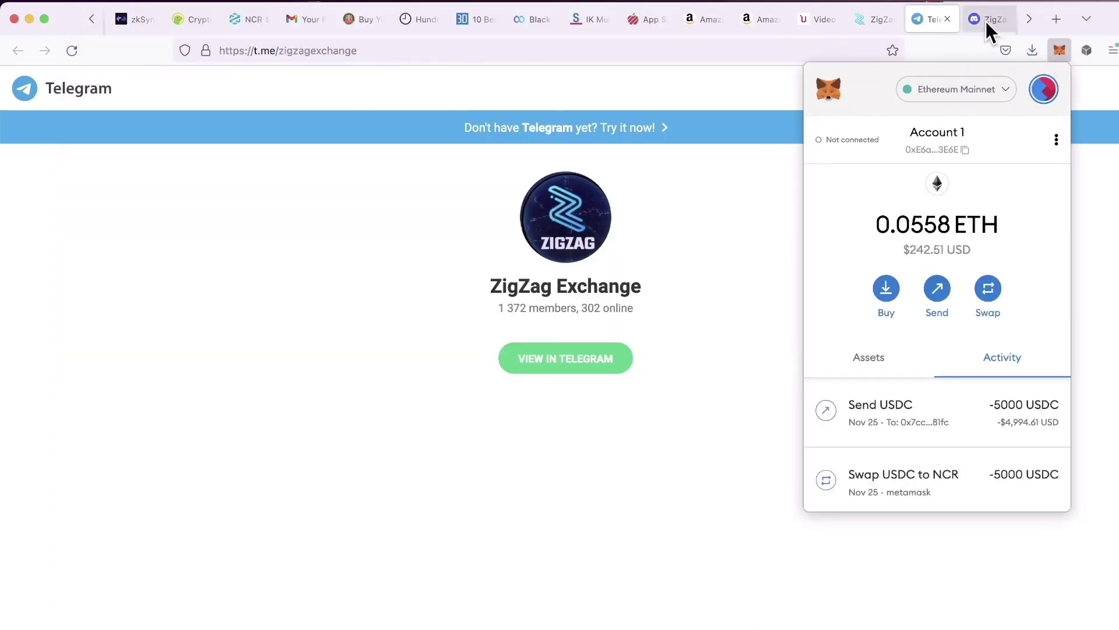
# - Return to the ZigZag USDC/USDT trade page with the buy amount at 123.987 USDC
pyautogui.click(877, 21)
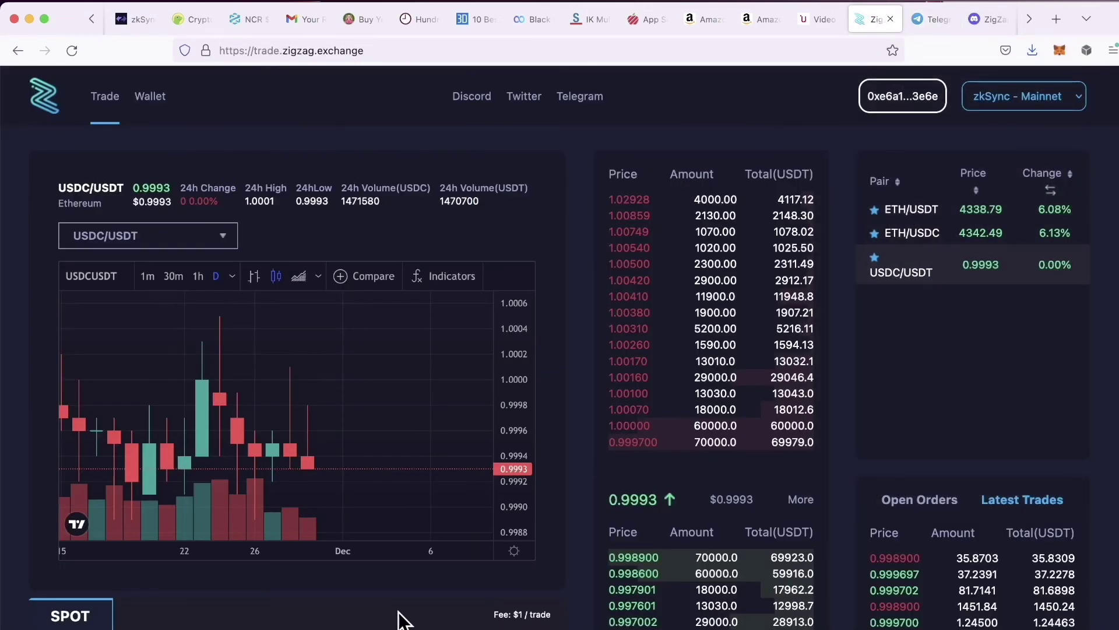
pyautogui.scroll(-5, 401, 618)
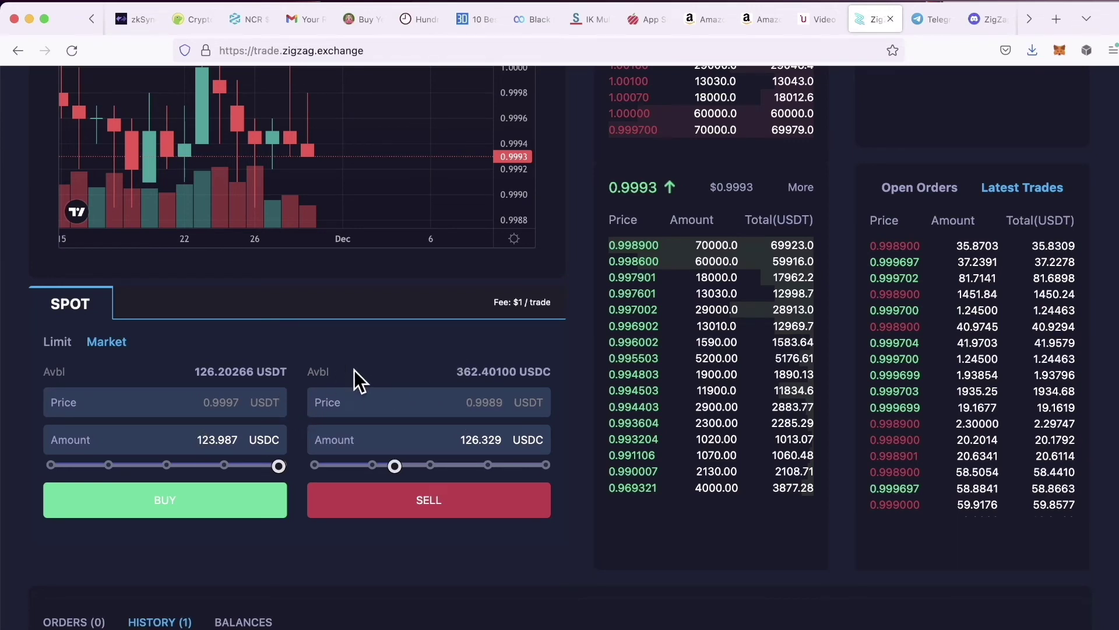
pyautogui.moveTo(2, 396)
pyautogui.click(1027, 16)
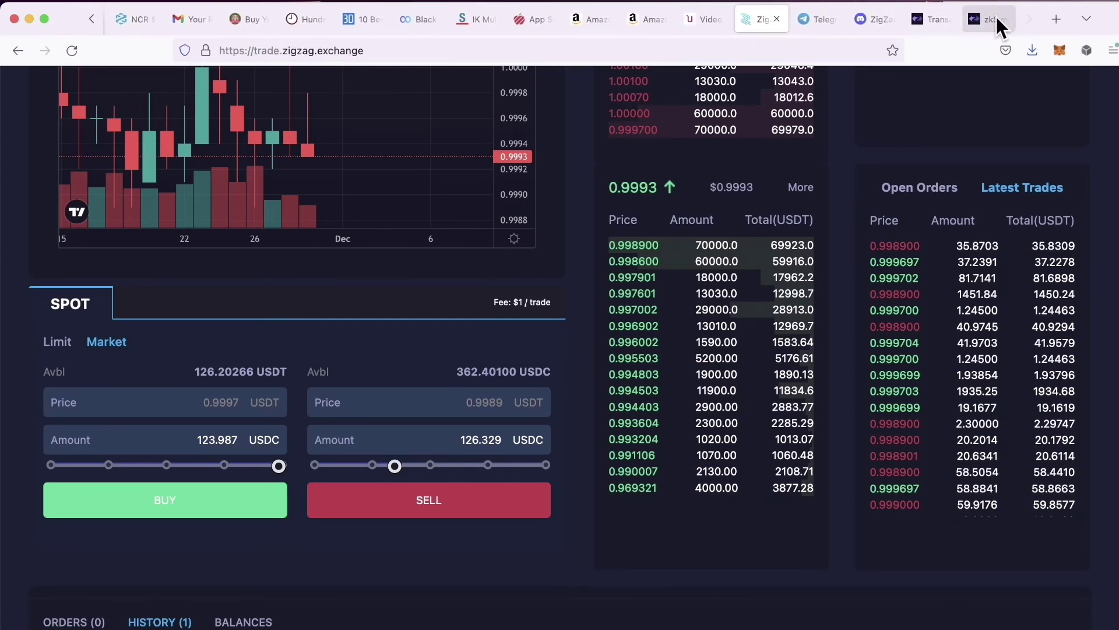
# - Copy the ETH 0.000247 fee value from the zkScan transaction details
pyautogui.click(997, 20)
pyautogui.click(945, 18)
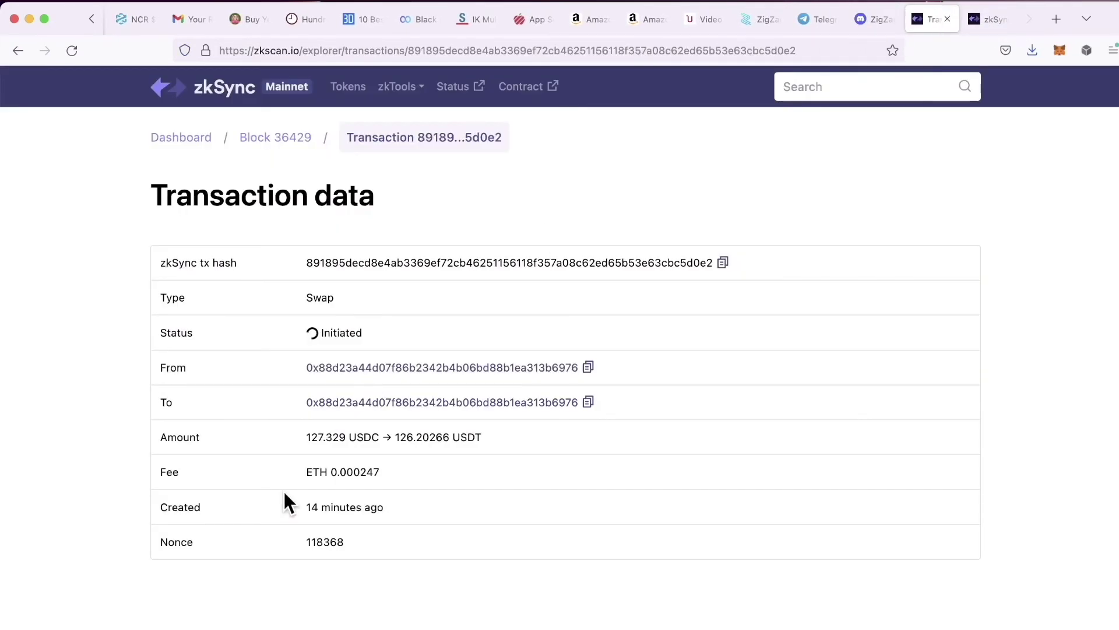
pyautogui.tripleClick(337, 472)
pyautogui.rightClick(338, 472)
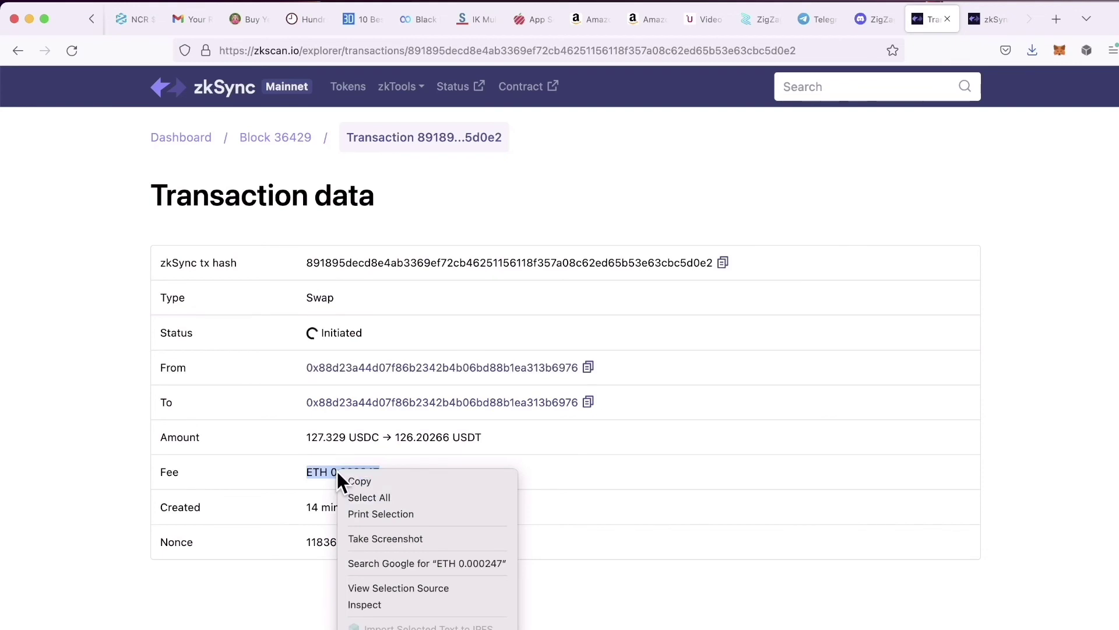
pyautogui.click(355, 480)
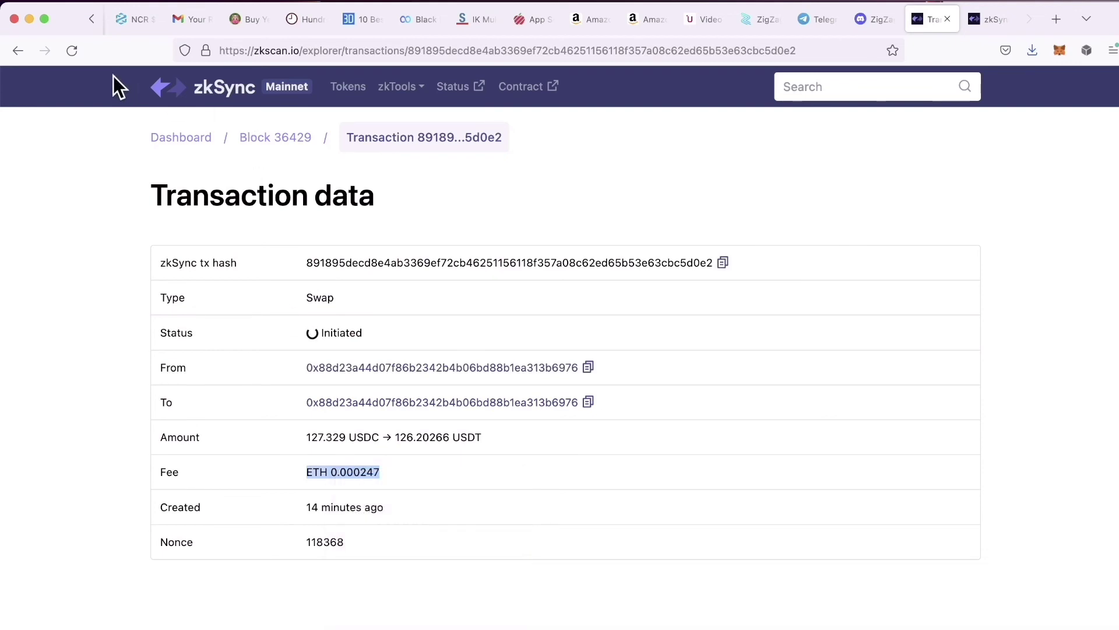
pyautogui.click(92, 20)
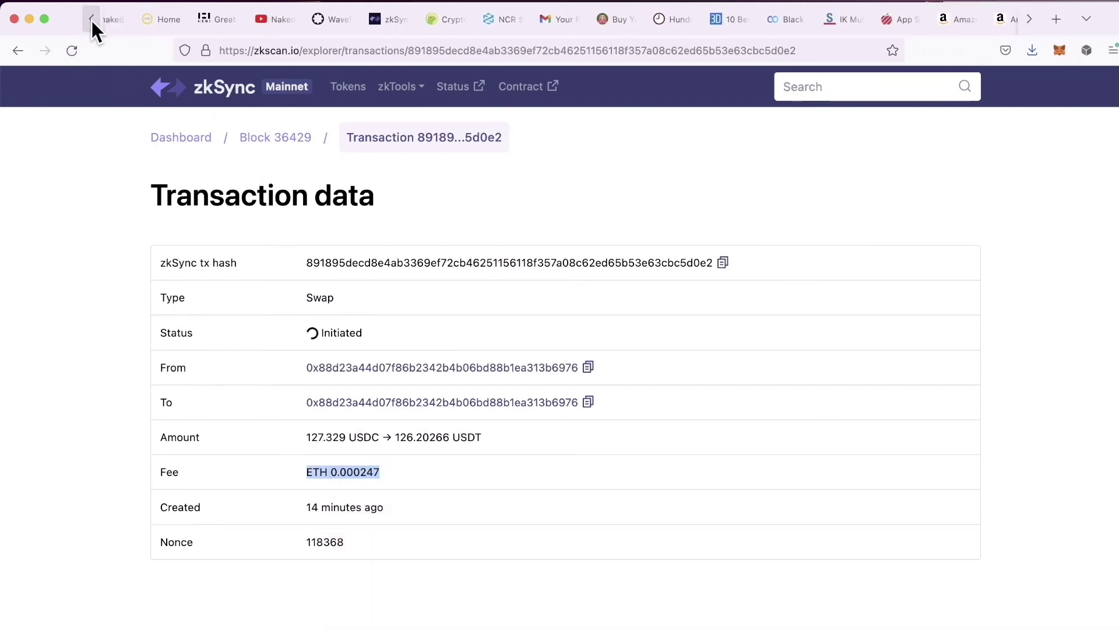
# - On CoinGecko, search 'eth' and open the Ethereum coin page
pyautogui.click(474, 26)
pyautogui.click(845, 138)
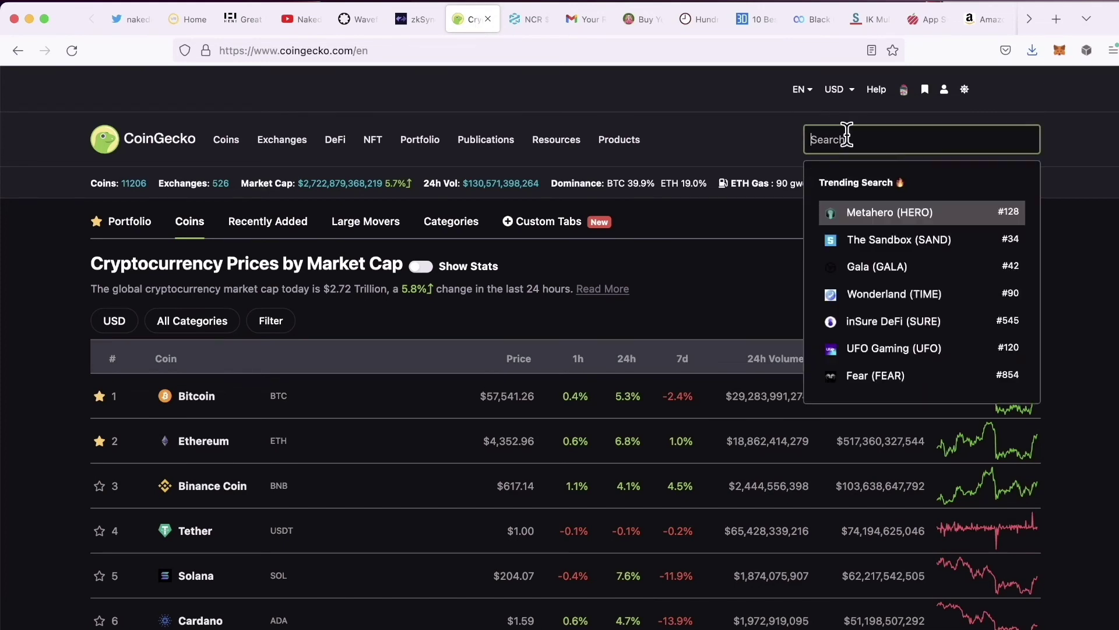
pyautogui.write('eth')
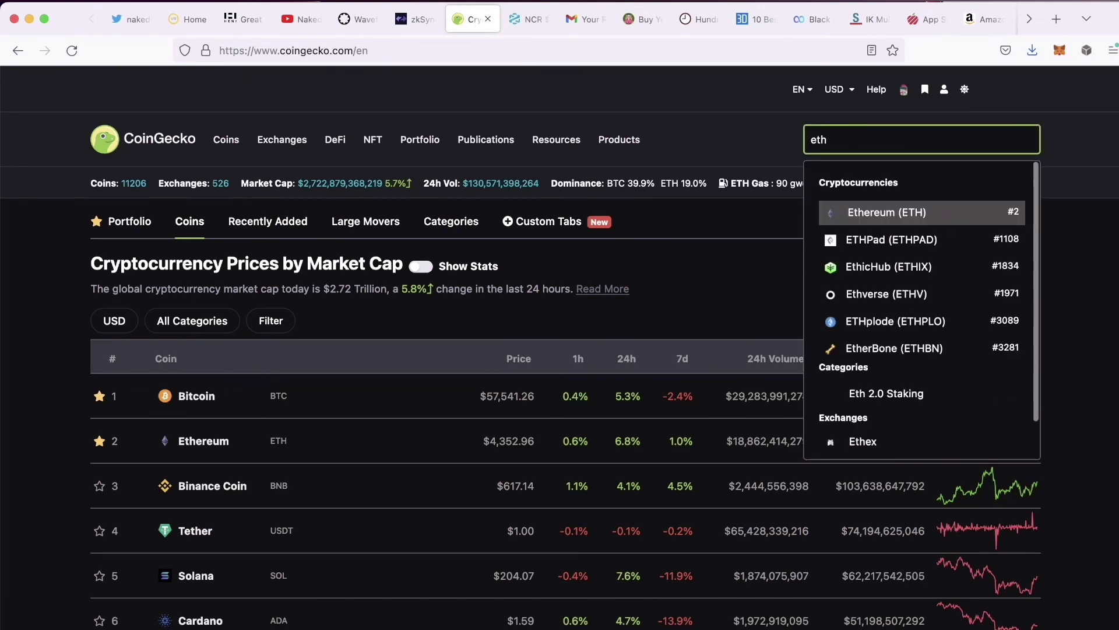
pyautogui.click(869, 216)
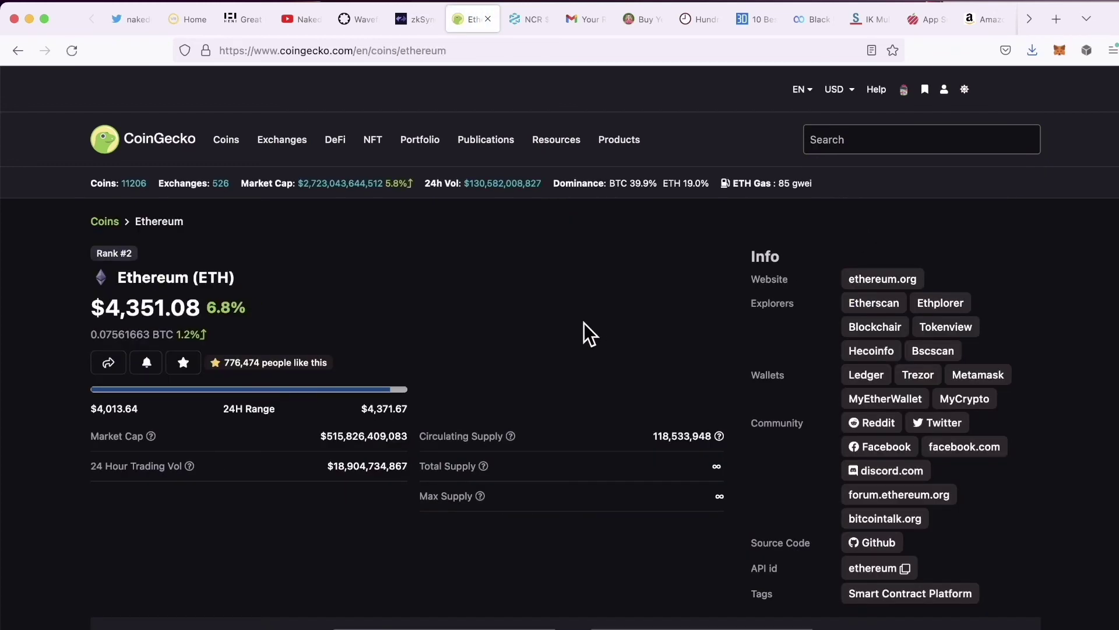
# - Paste 0.000247 into the ETH-to-USD converter, getting 1.07406962 USD
pyautogui.scroll(-4, 585, 449)
pyautogui.click(574, 452)
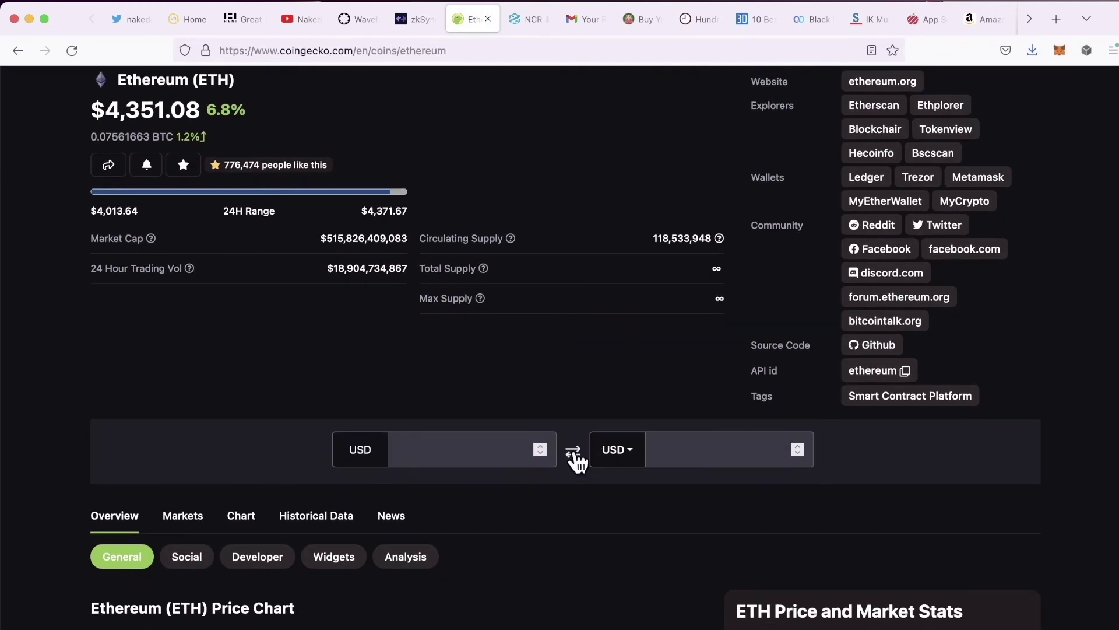
pyautogui.click(574, 453)
pyautogui.click(420, 461)
pyautogui.rightClick(419, 454)
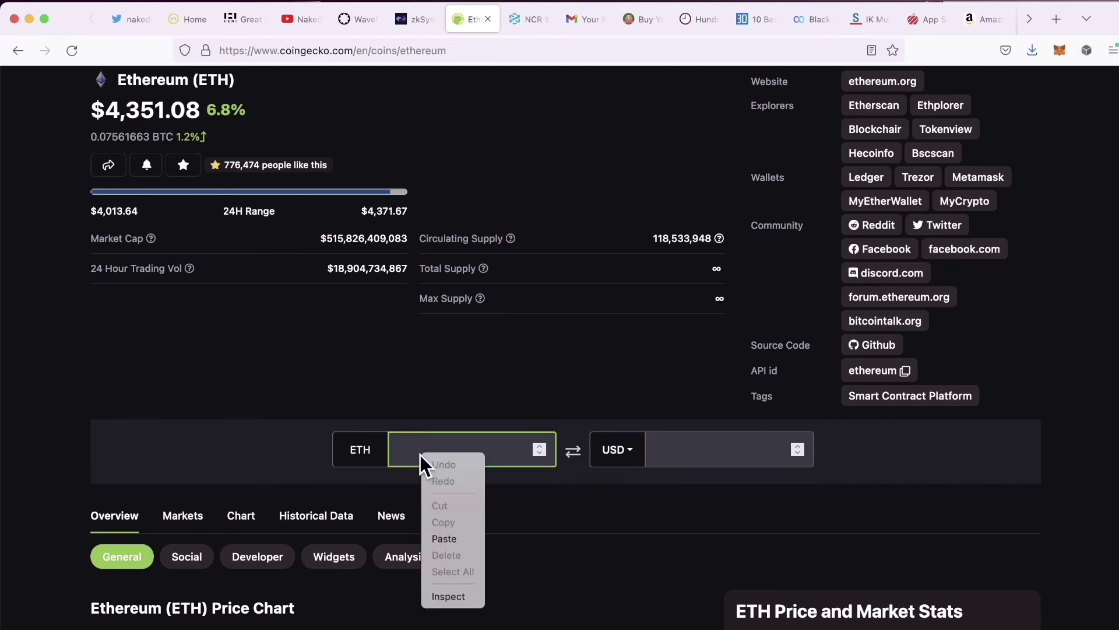
pyautogui.click(460, 537)
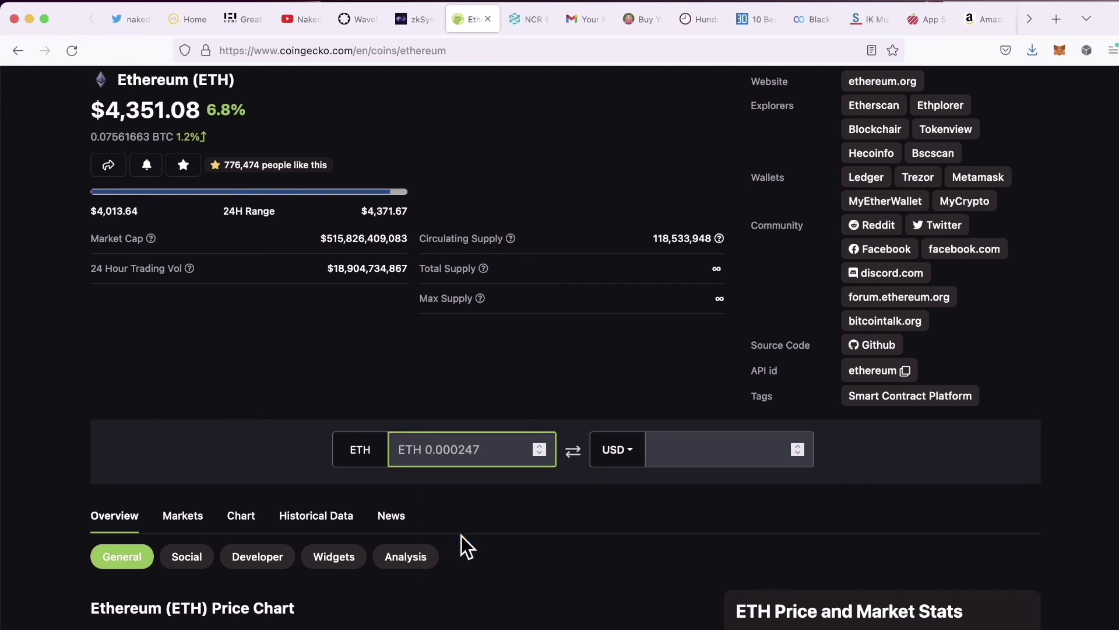
pyautogui.click(422, 450)
pyautogui.press('BackSpace')
pyautogui.press('BackSpace')
pyautogui.press('BackSpace')
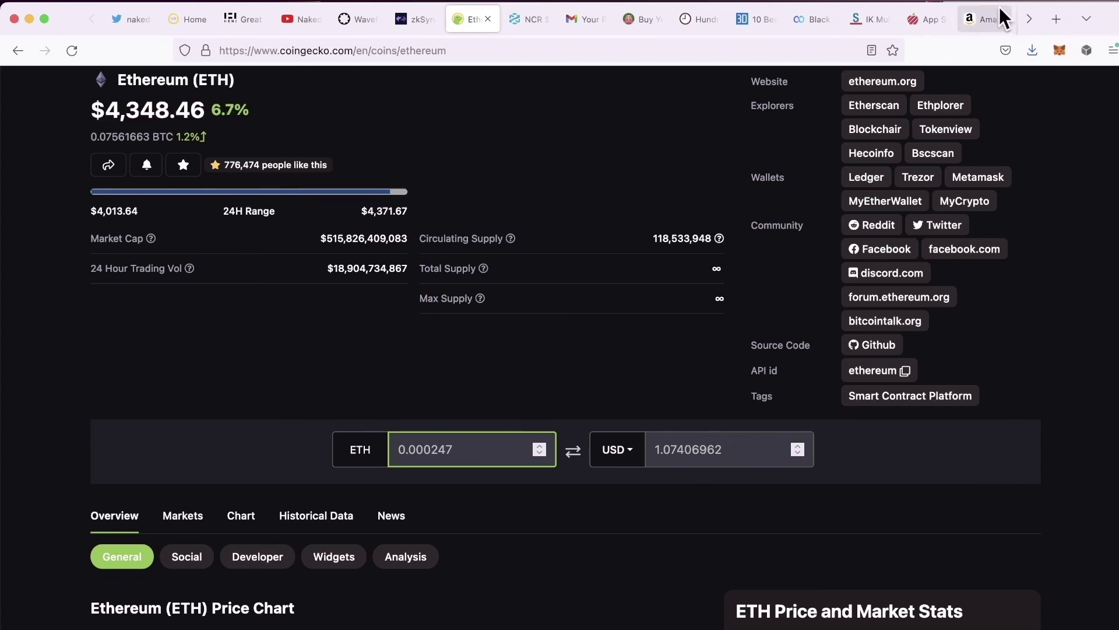
# - Go back to the ZigZag Exchange trade page showing the $1/trade fee
pyautogui.click(1025, 16)
pyautogui.click(1025, 17)
pyautogui.click(1025, 16)
pyautogui.click(1026, 16)
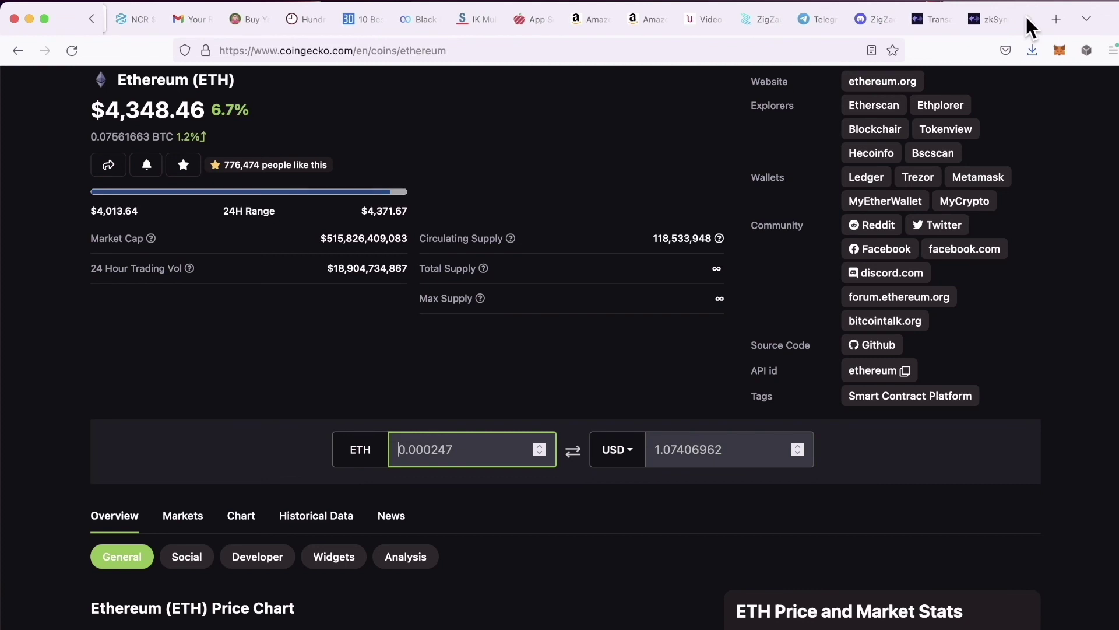
pyautogui.click(759, 18)
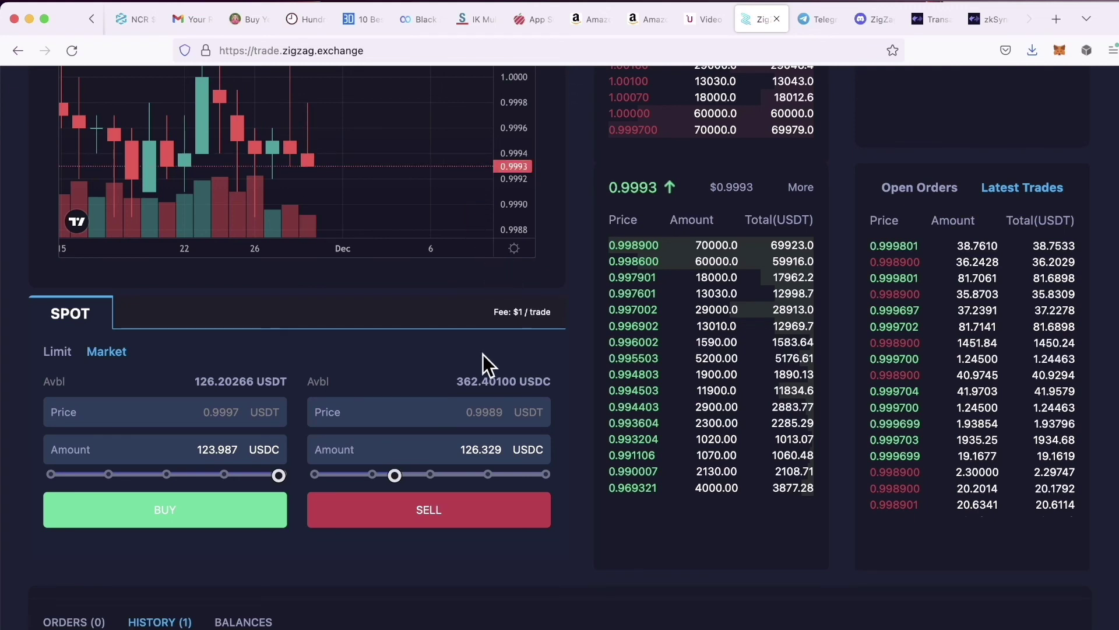
pyautogui.scroll(3, 482, 355)
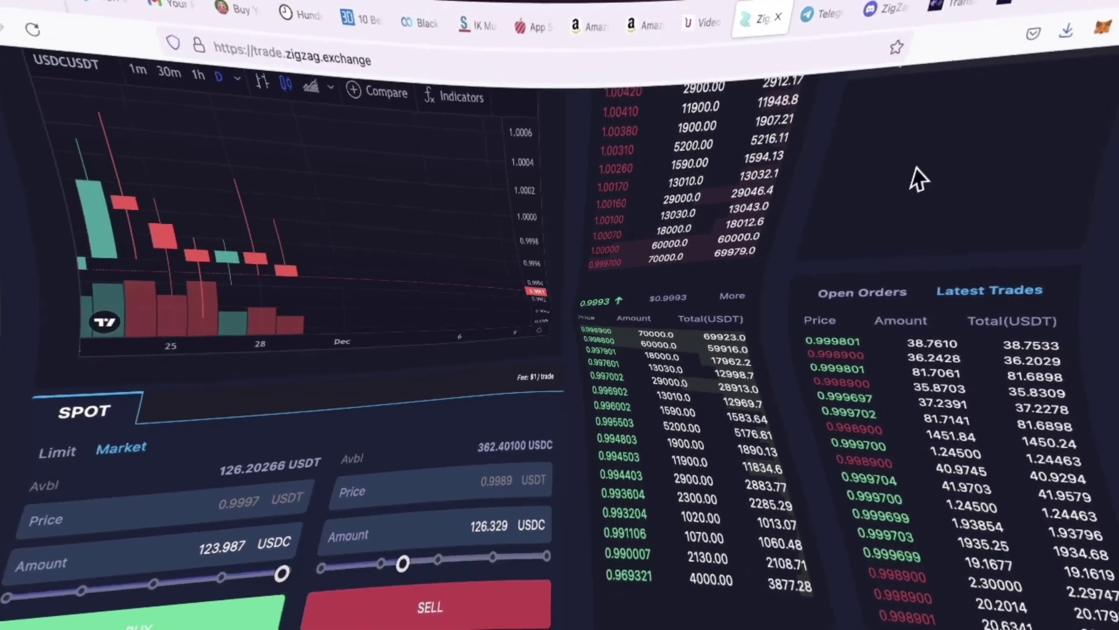